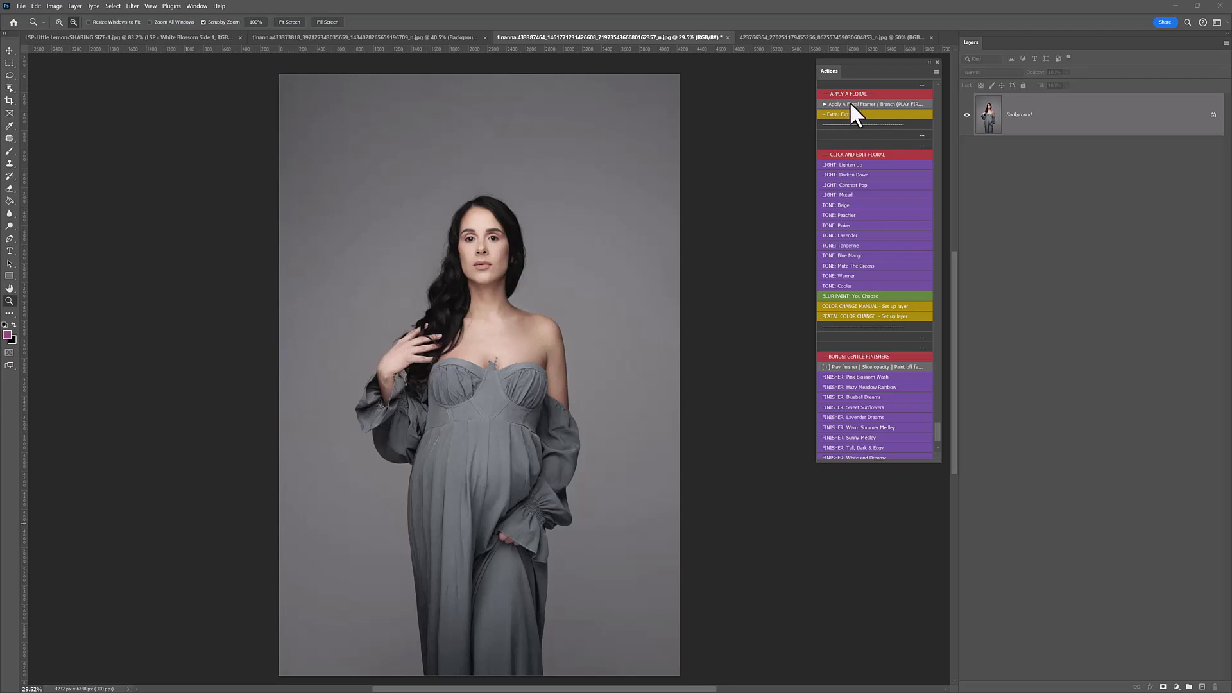
# Step: Apply the LSP - White Magnolias.png floral overlay and position its branches across the top of the portrait, above the woman's head
pyautogui.click(848, 103)
pyautogui.moveTo(482, 126); pyautogui.dragTo(501, 408)
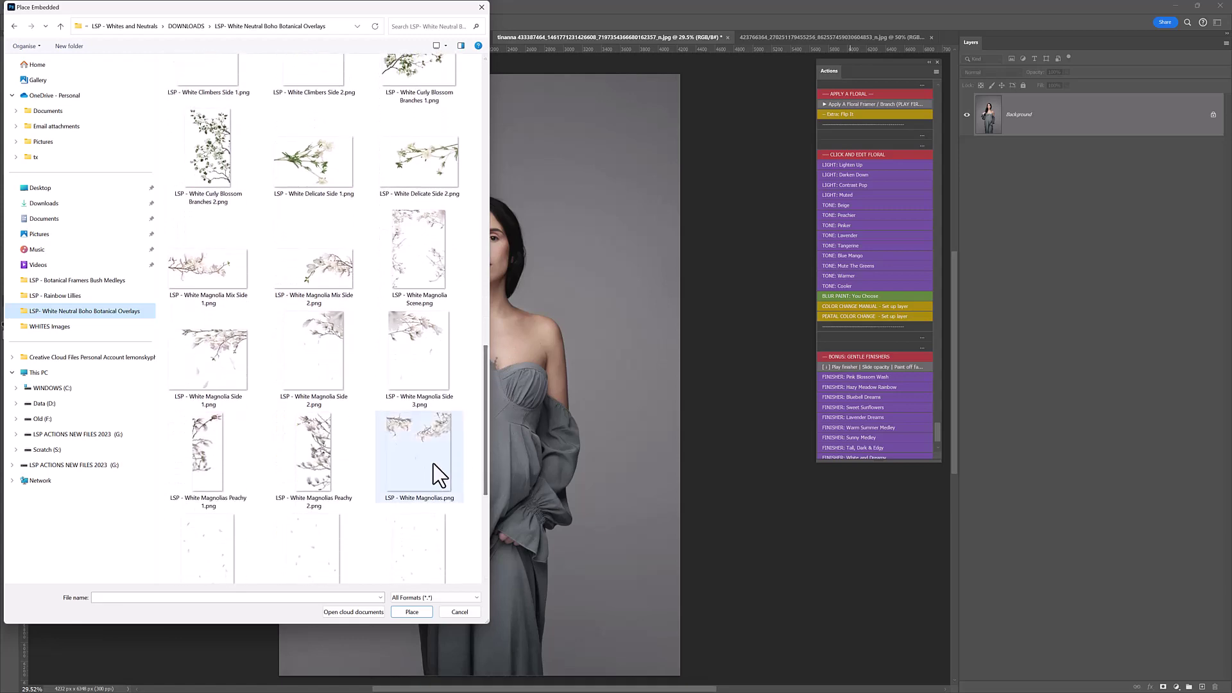
pyautogui.doubleClick(433, 465)
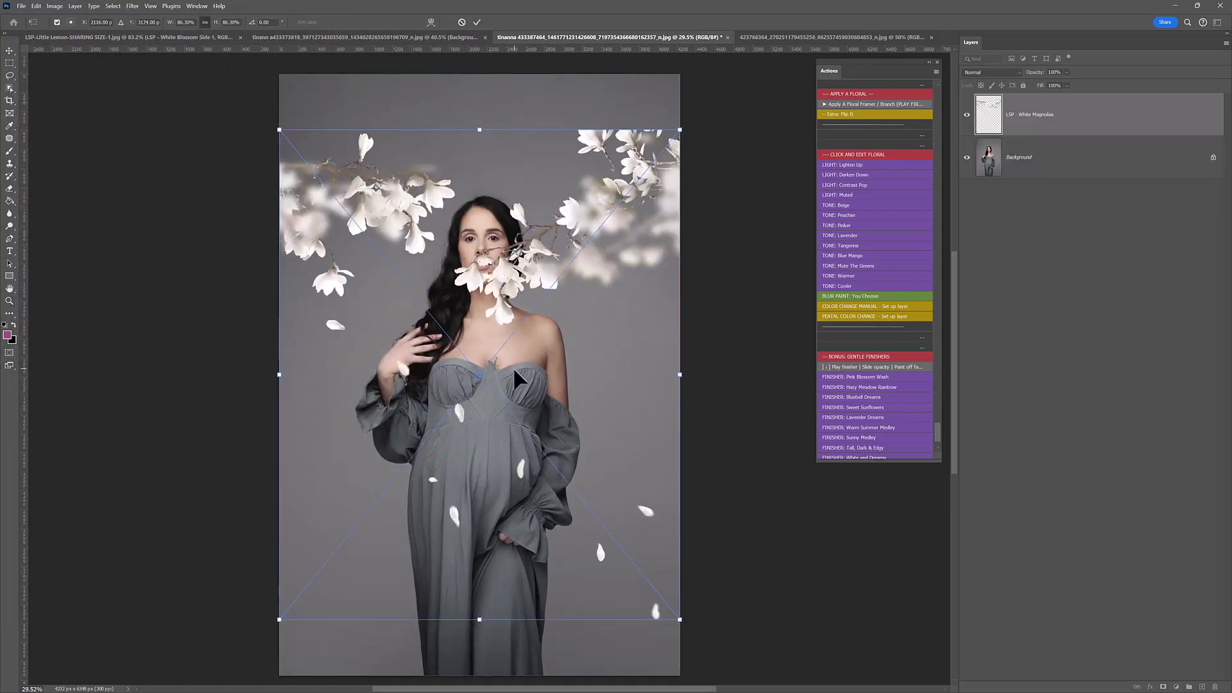
pyautogui.moveTo(513, 367); pyautogui.dragTo(518, 294)
pyautogui.moveTo(480, 546); pyautogui.dragTo(448, 399)
pyautogui.moveTo(621, 215); pyautogui.dragTo(685, 220)
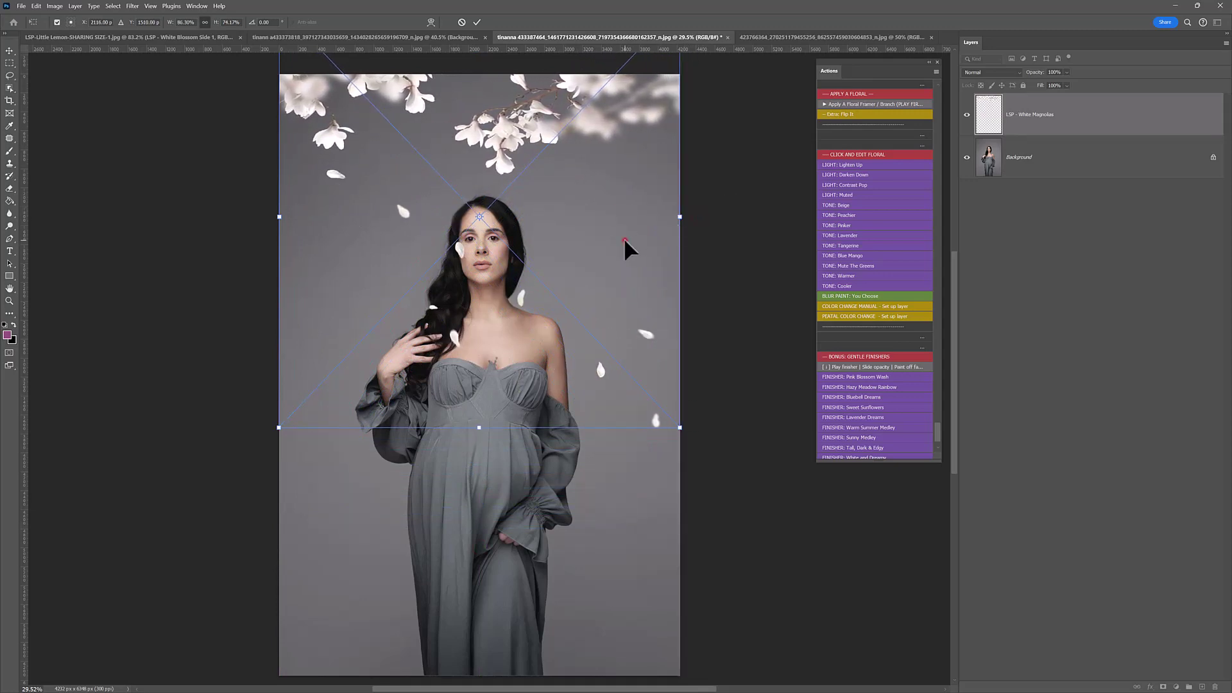
pyautogui.press('Return')
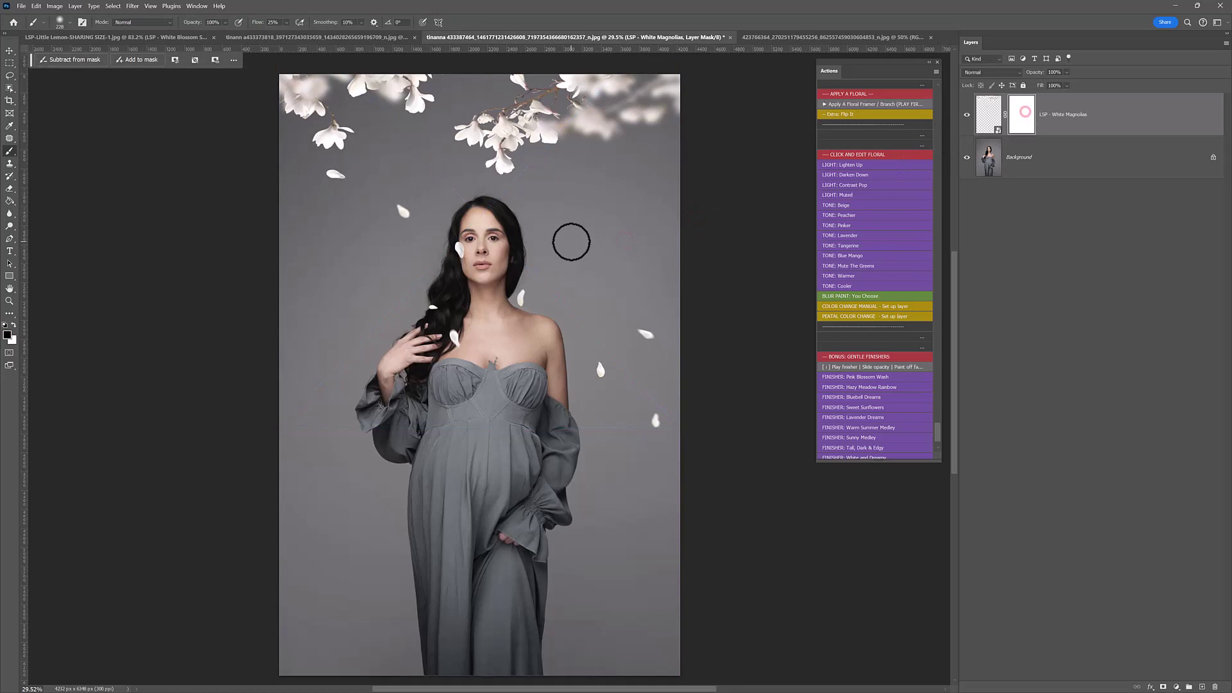
# Step: Enlarge the brush, raise its flow and mask the magnolia petals off the woman's face, hair and hand
pyautogui.rightClick(478, 253)
pyautogui.moveTo(574, 274); pyautogui.dragTo(580, 275)
pyautogui.click(478, 250)
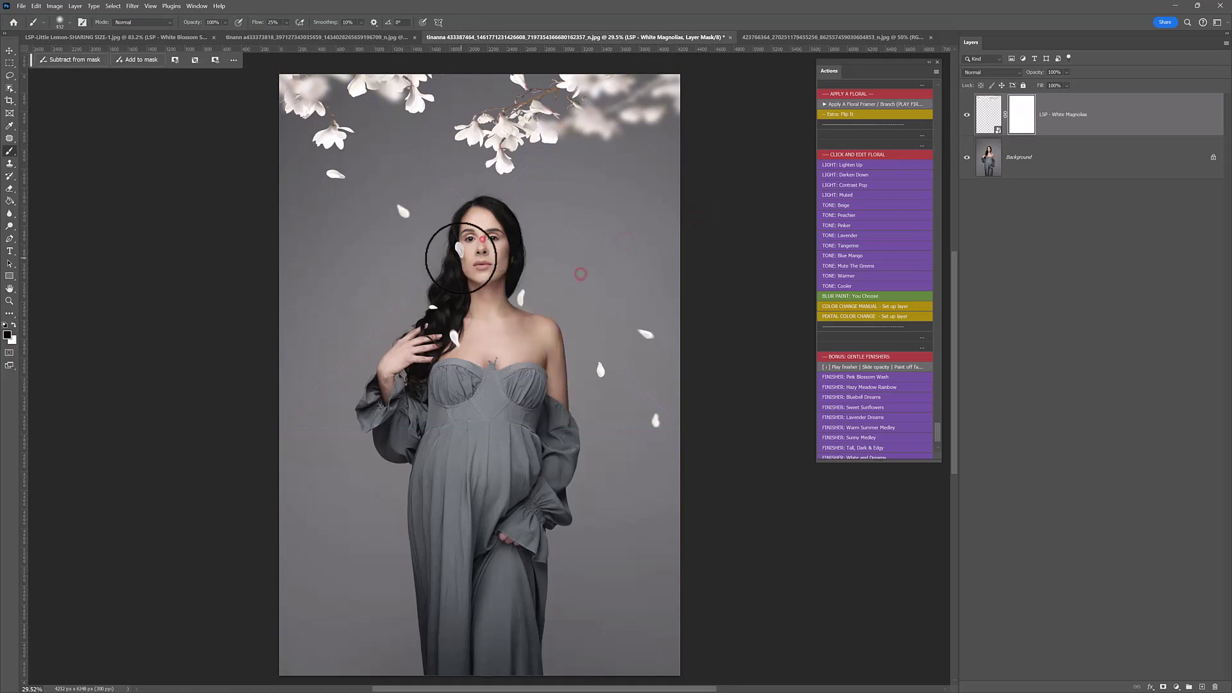
pyautogui.click(313, 33)
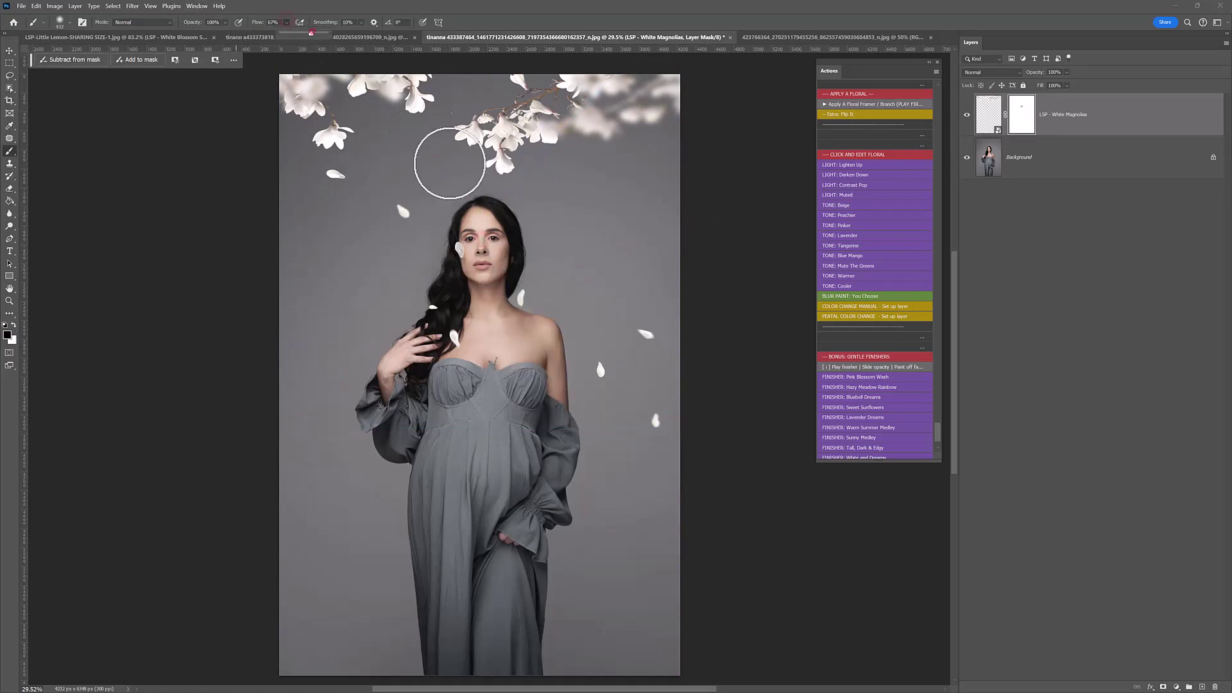
pyautogui.moveTo(461, 239)
pyautogui.mouseDown()
pyautogui.moveTo(427, 291)
pyautogui.moveTo(515, 276)
pyautogui.moveTo(485, 332)
pyautogui.moveTo(466, 314)
pyautogui.moveTo(525, 303)
pyautogui.moveTo(469, 269)
pyautogui.mouseUp()
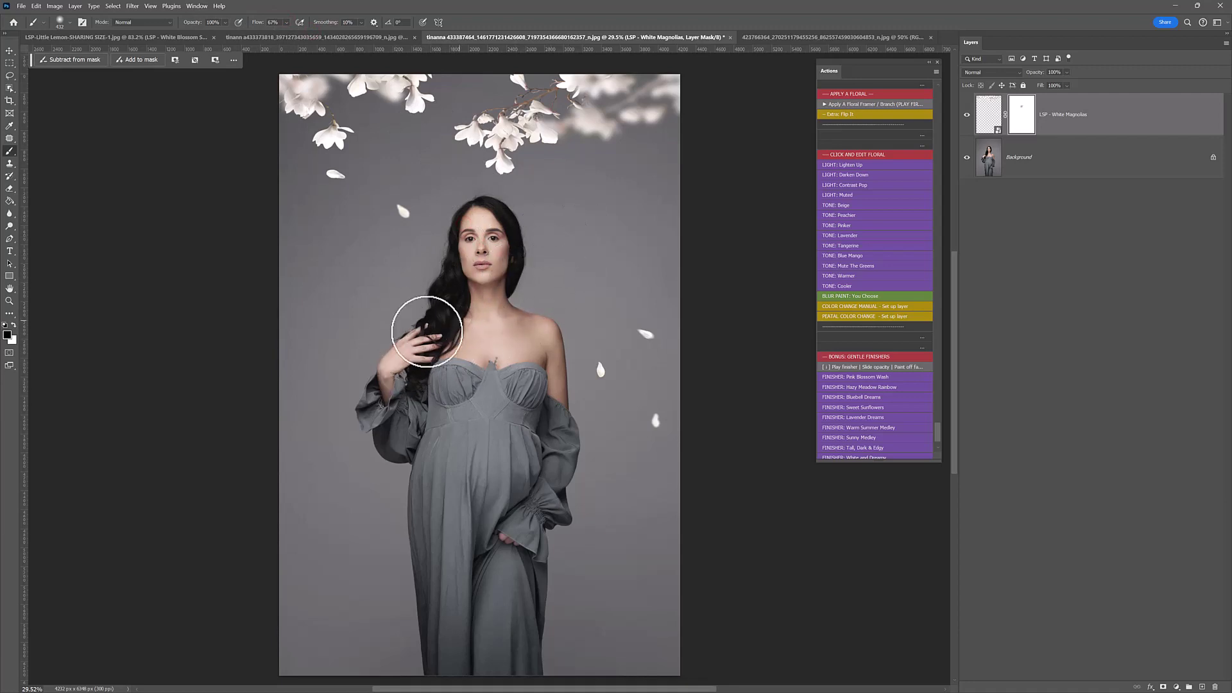
# Step: Apply the LSP - White Magnolias Peachy 1.png overlay and position it along the upper left edge of the photo
pyautogui.click(853, 104)
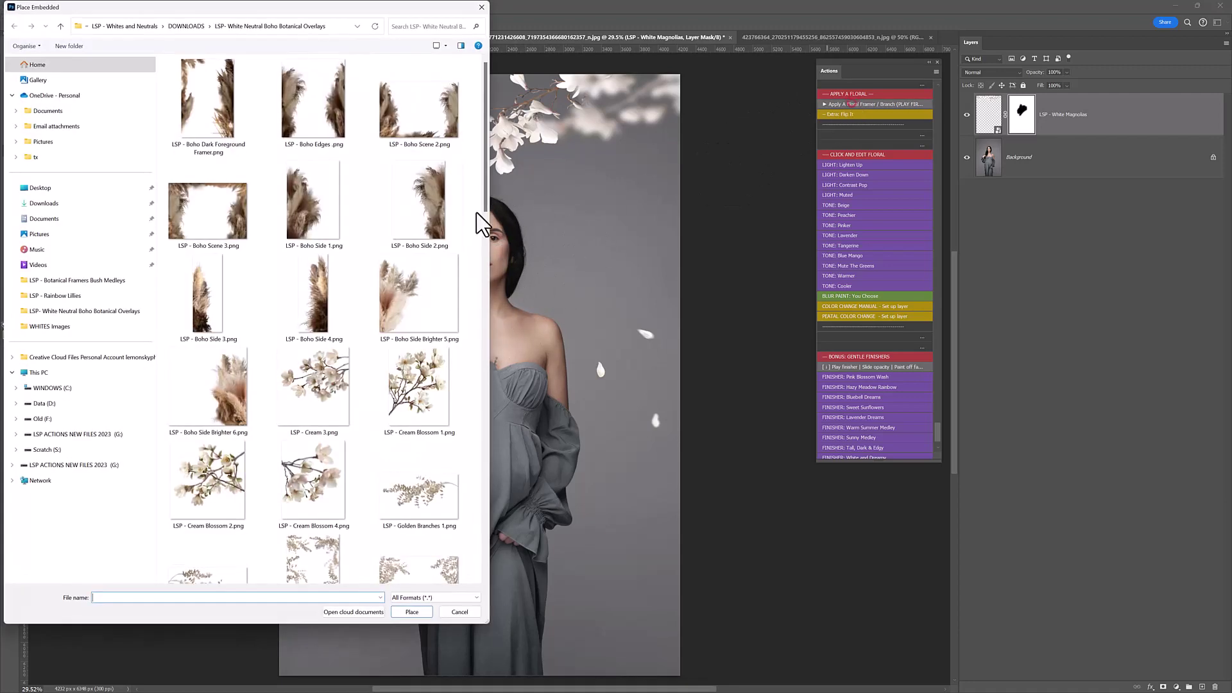
pyautogui.scroll(-5, 420, 301)
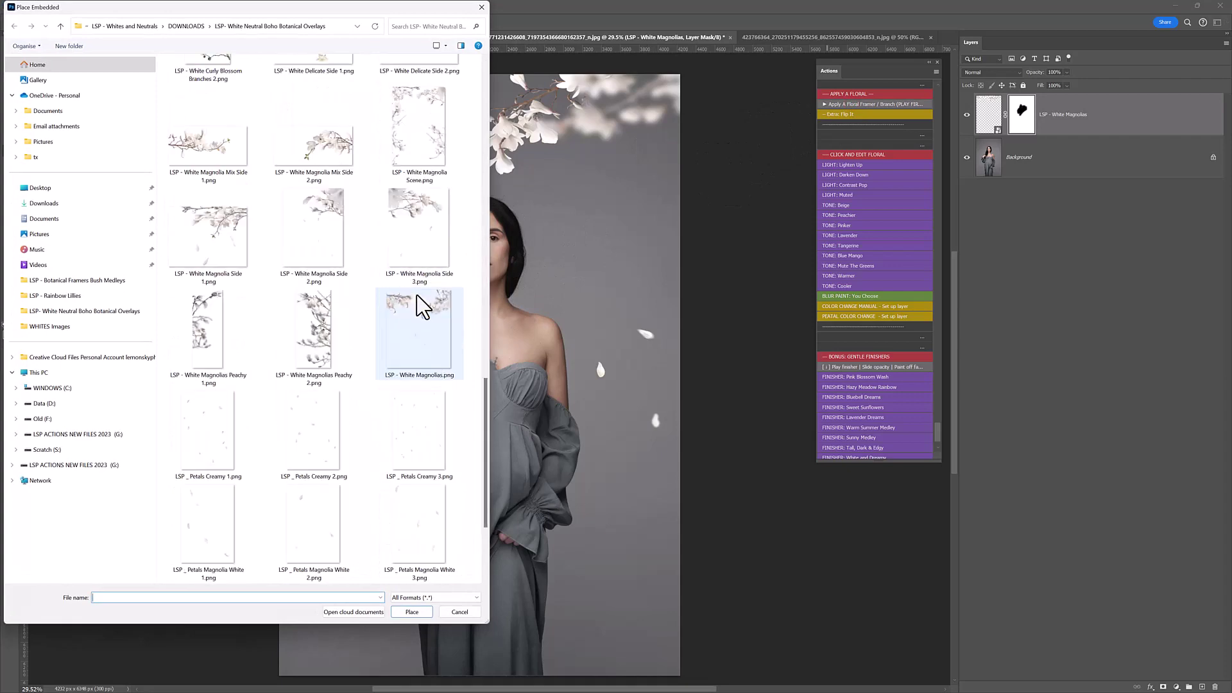
pyautogui.doubleClick(212, 333)
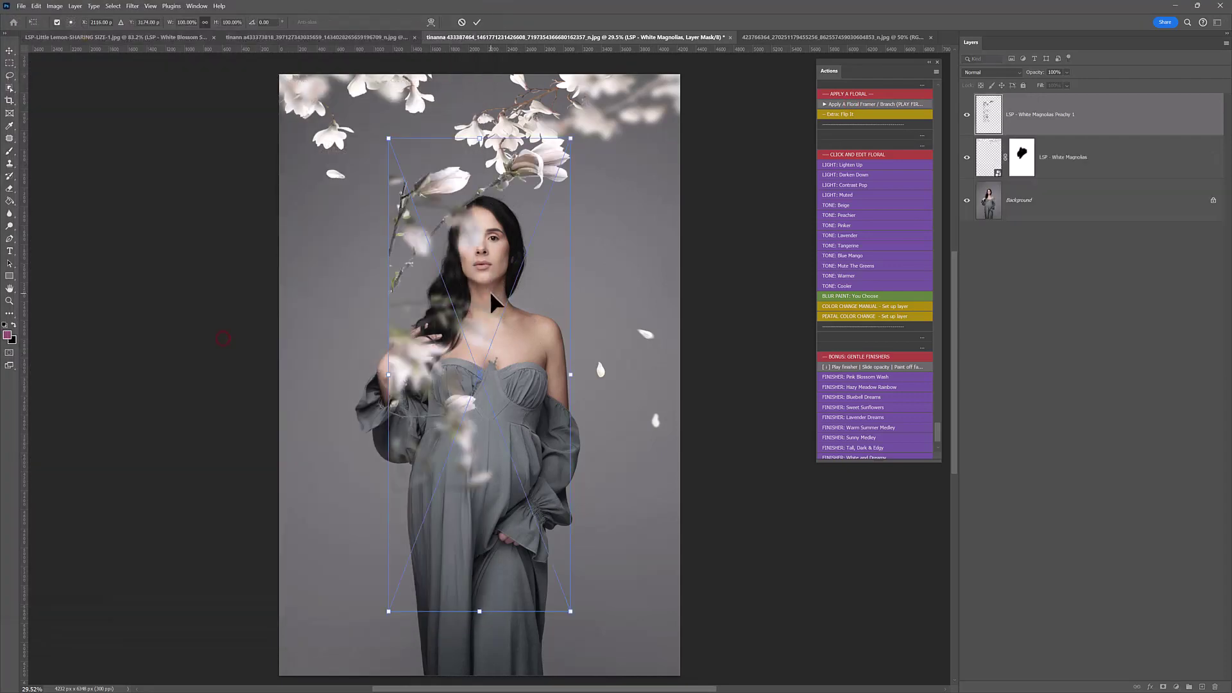
pyautogui.moveTo(491, 291); pyautogui.dragTo(371, 227)
pyautogui.press('Return')
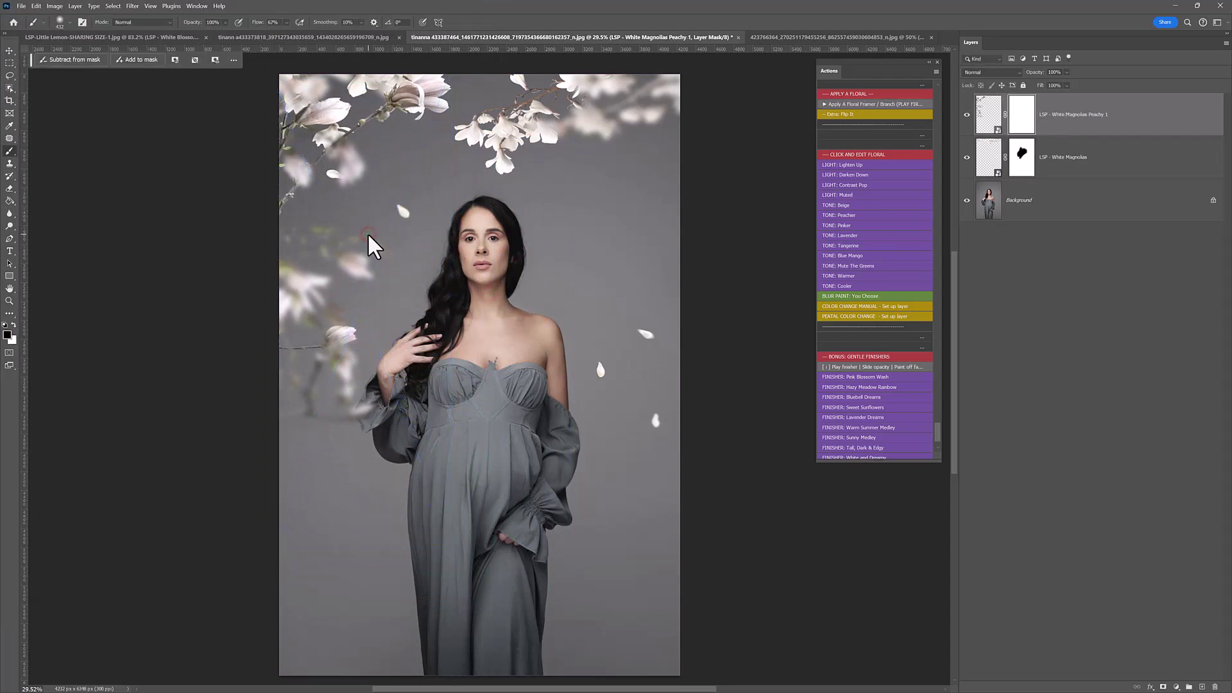
# Step: Apply the LSP - White Magnolias Peachy 2.png overlay, enlarge it to about 127% and position it along the photo's right edge
pyautogui.click(853, 104)
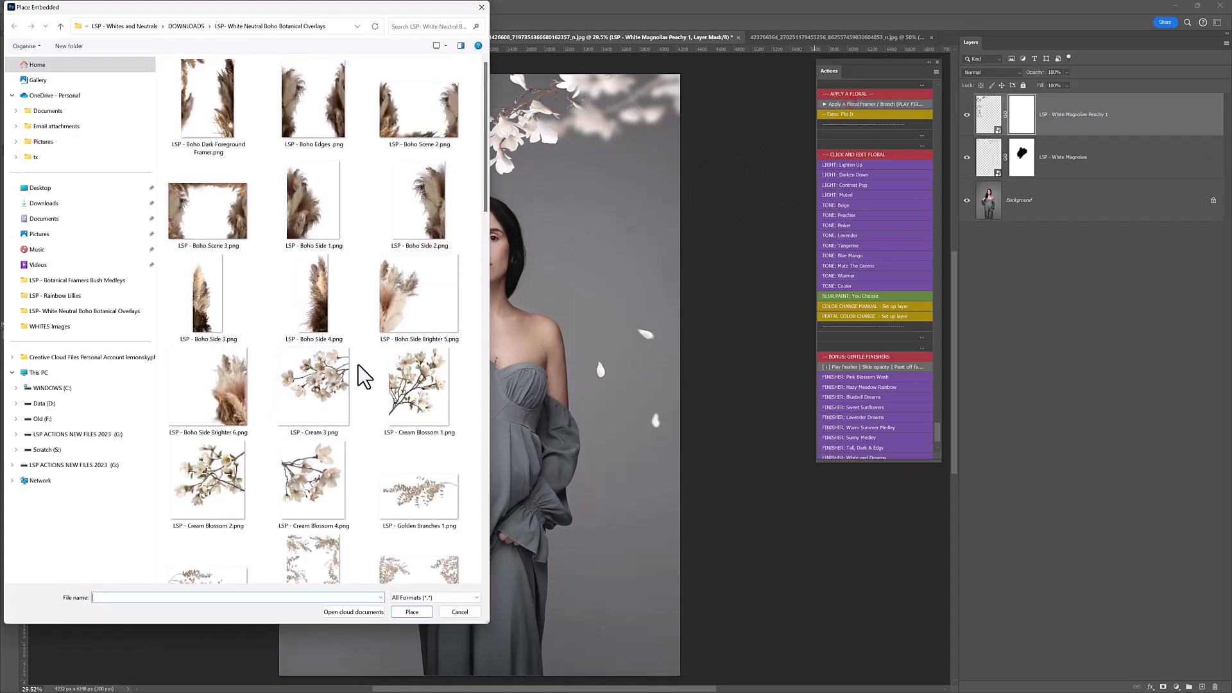
pyautogui.scroll(-5, 369, 389)
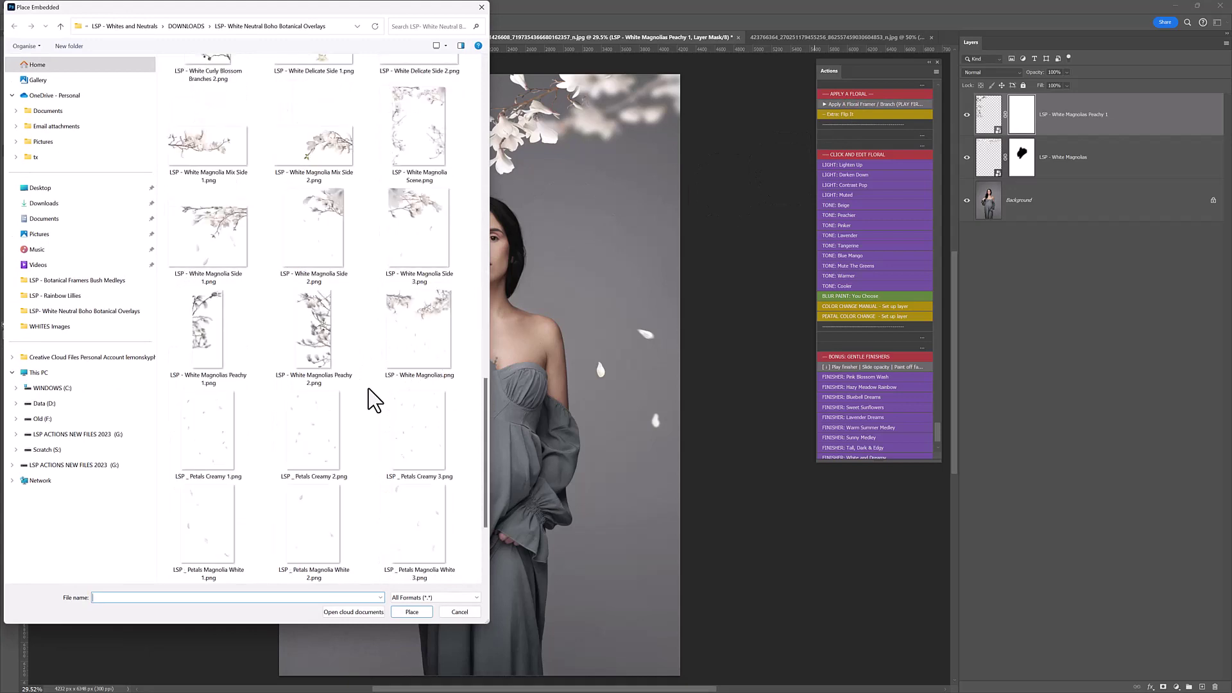
pyautogui.doubleClick(328, 356)
pyautogui.moveTo(497, 295); pyautogui.dragTo(671, 208)
pyautogui.moveTo(757, 285); pyautogui.dragTo(723, 350)
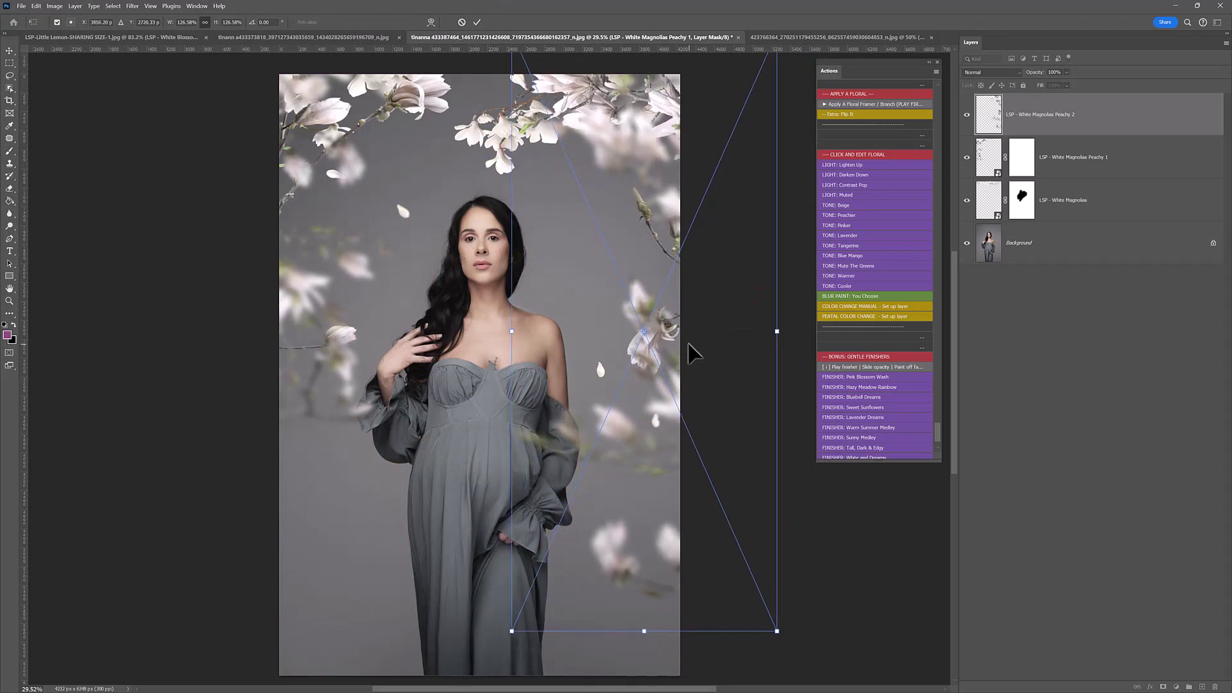
pyautogui.press('Return')
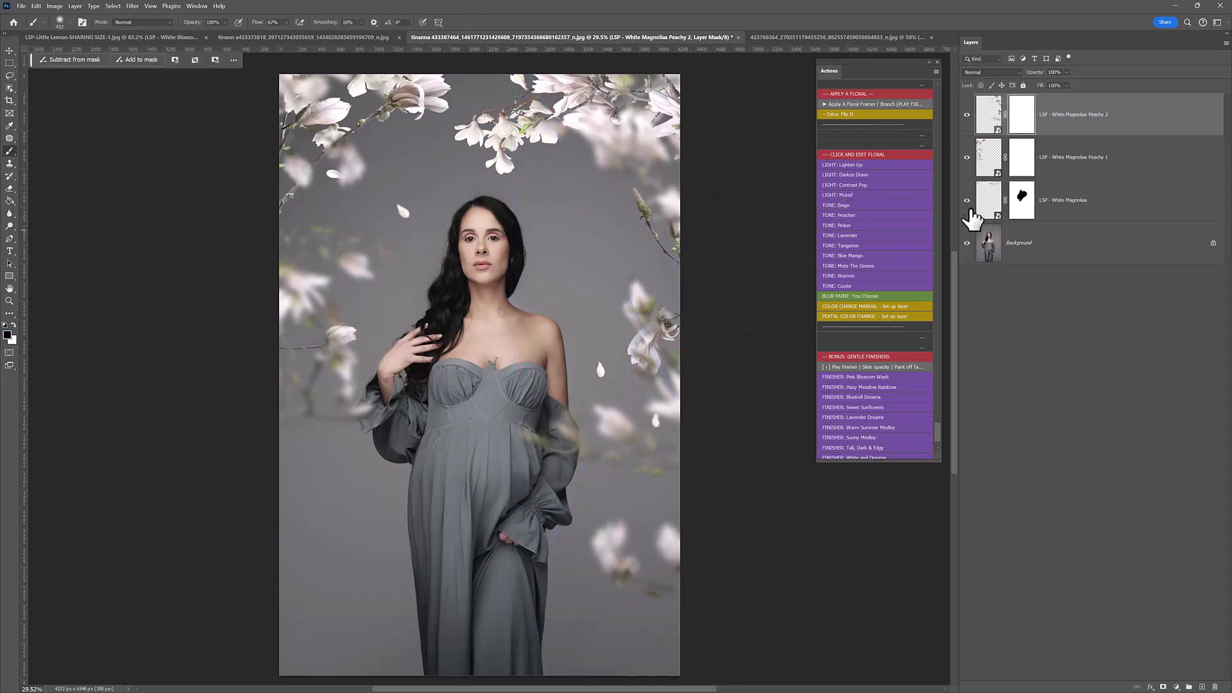
# Step: Hide the three white magnolia layers and select the Background layer
pyautogui.moveTo(969, 112); pyautogui.dragTo(965, 182)
pyautogui.click(966, 114)
pyautogui.click(967, 114)
pyautogui.click(1023, 243)
# Step: Apply the LSP - Golden scene tall.png overlay above the Background and enlarge it to about 115% so it frames the whole photo
pyautogui.click(857, 105)
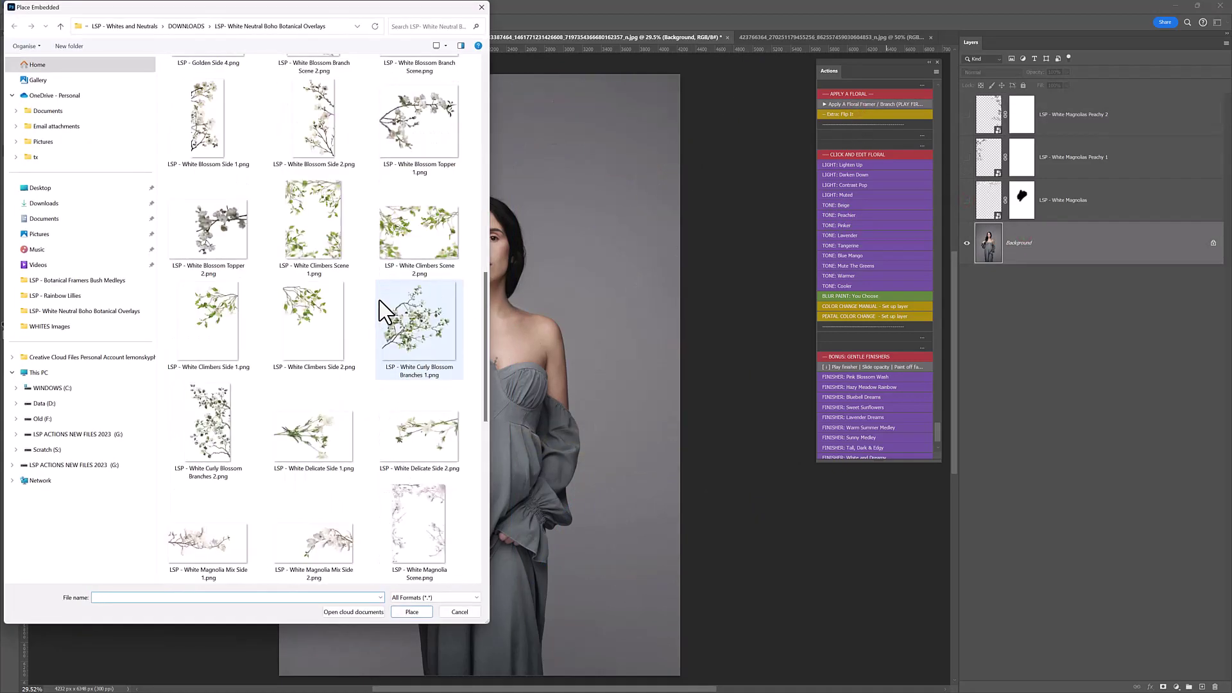
pyautogui.scroll(-5, 359, 340)
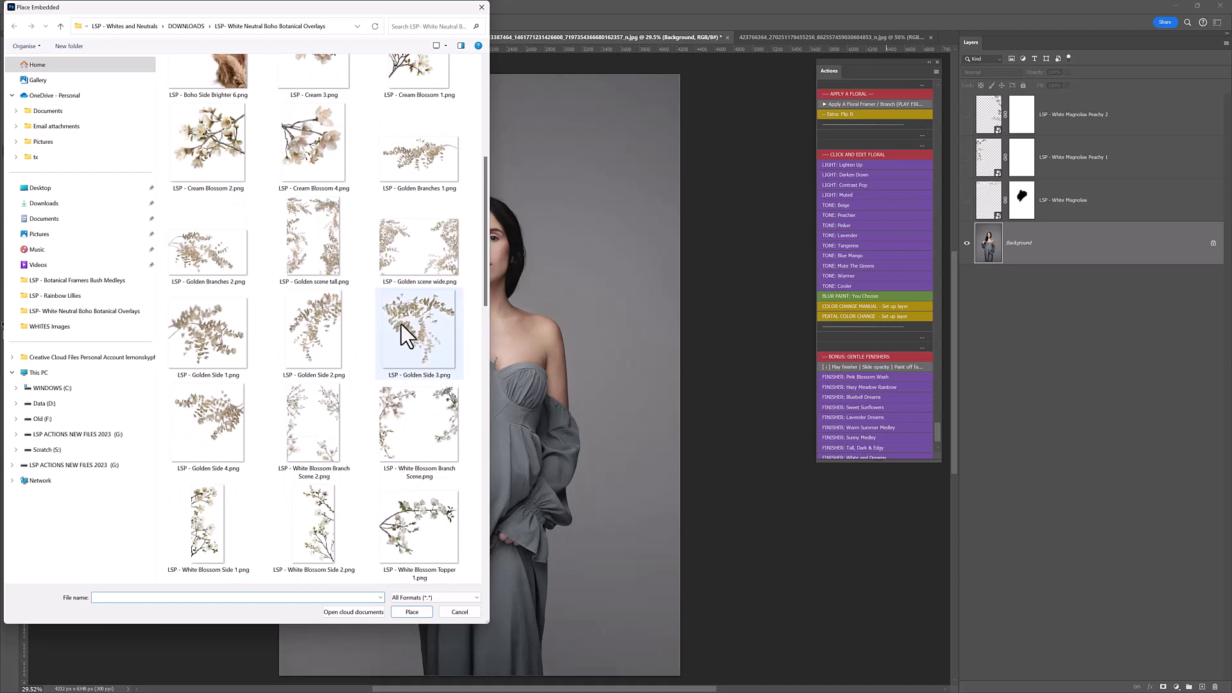
pyautogui.doubleClick(301, 250)
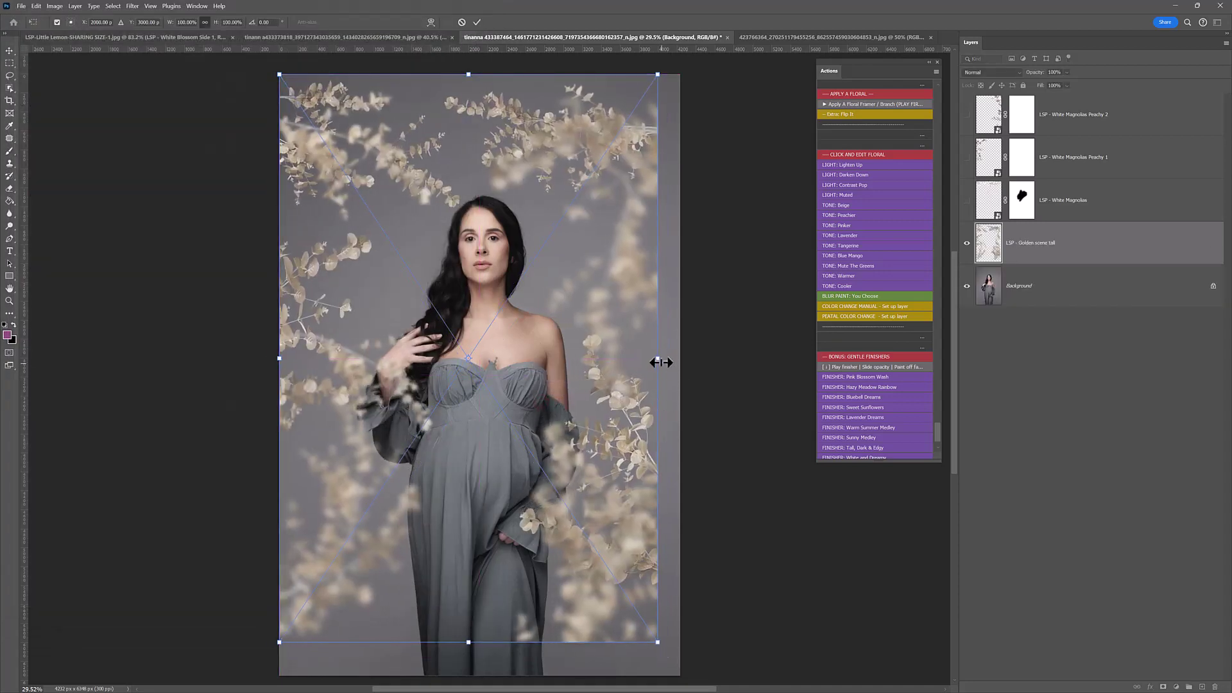
pyautogui.moveTo(660, 360); pyautogui.dragTo(714, 372)
pyautogui.moveTo(682, 385); pyautogui.dragTo(670, 394)
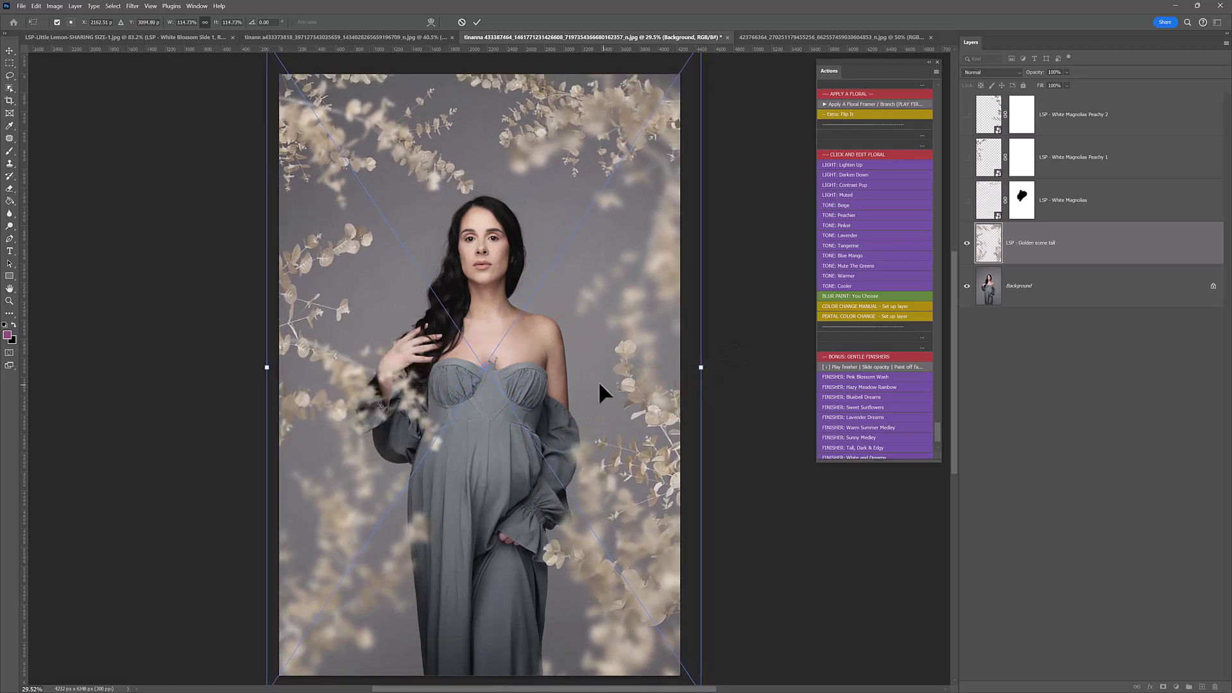
pyautogui.doubleClick(599, 384)
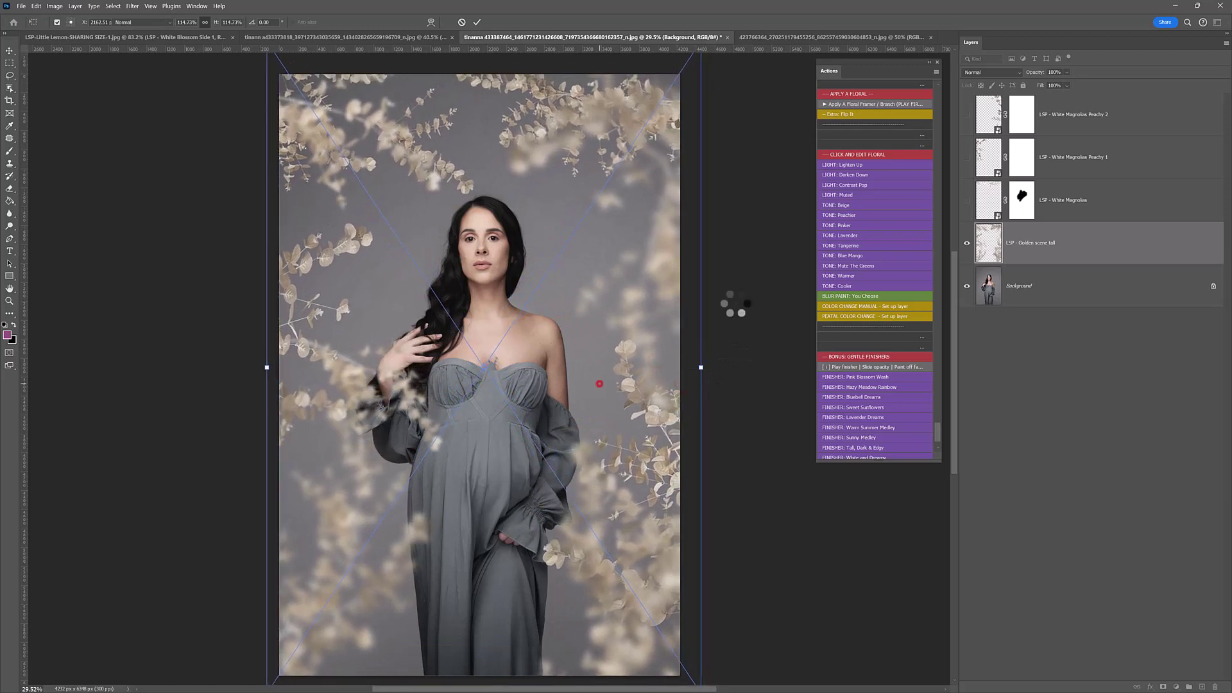
# Step: Compare the portrait with and without the Golden scene tall layer, leaving that layer hidden
pyautogui.click(967, 243)
pyautogui.click(966, 243)
pyautogui.click(966, 243)
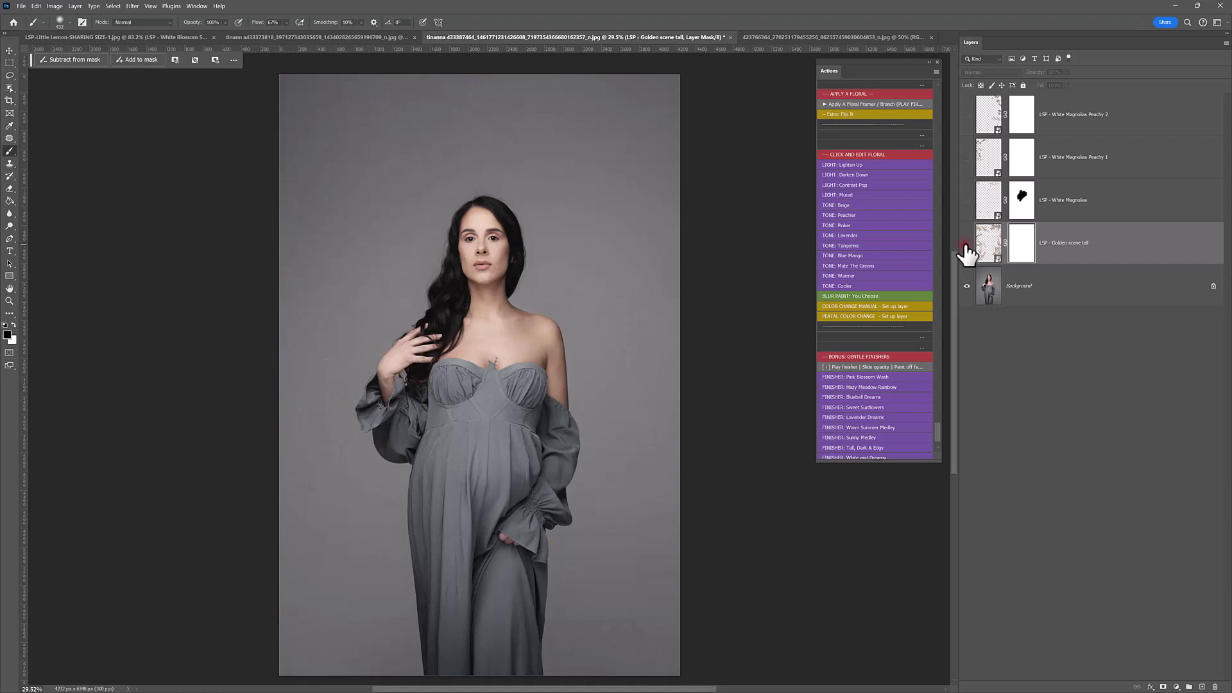
pyautogui.click(966, 243)
pyautogui.click(966, 243)
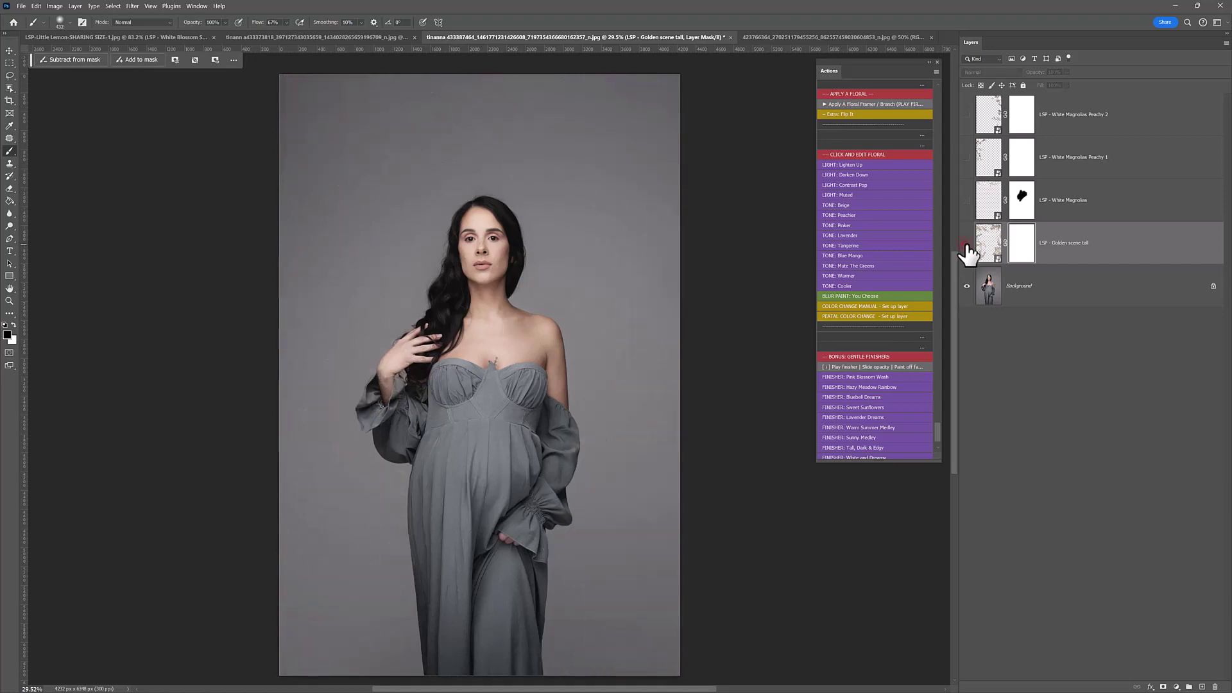
# Step: Apply the LSP - White Climbers Side 2.png overlay, shrink it and fit it into the photo's upper left corner
pyautogui.click(852, 106)
pyautogui.moveTo(485, 198); pyautogui.dragTo(481, 414)
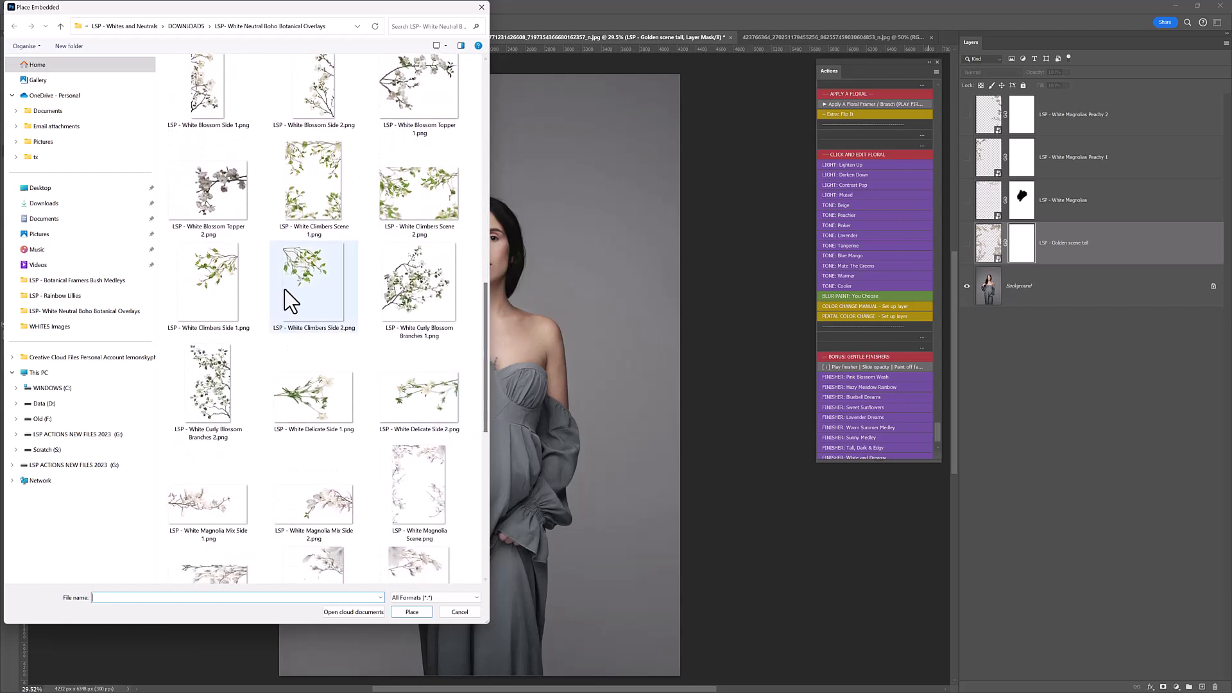
pyautogui.doubleClick(313, 282)
pyautogui.moveTo(515, 316); pyautogui.dragTo(502, 267)
pyautogui.moveTo(641, 536); pyautogui.dragTo(508, 365)
pyautogui.moveTo(570, 367); pyautogui.dragTo(564, 326)
pyautogui.moveTo(491, 336); pyautogui.dragTo(467, 325)
pyautogui.press('Return')
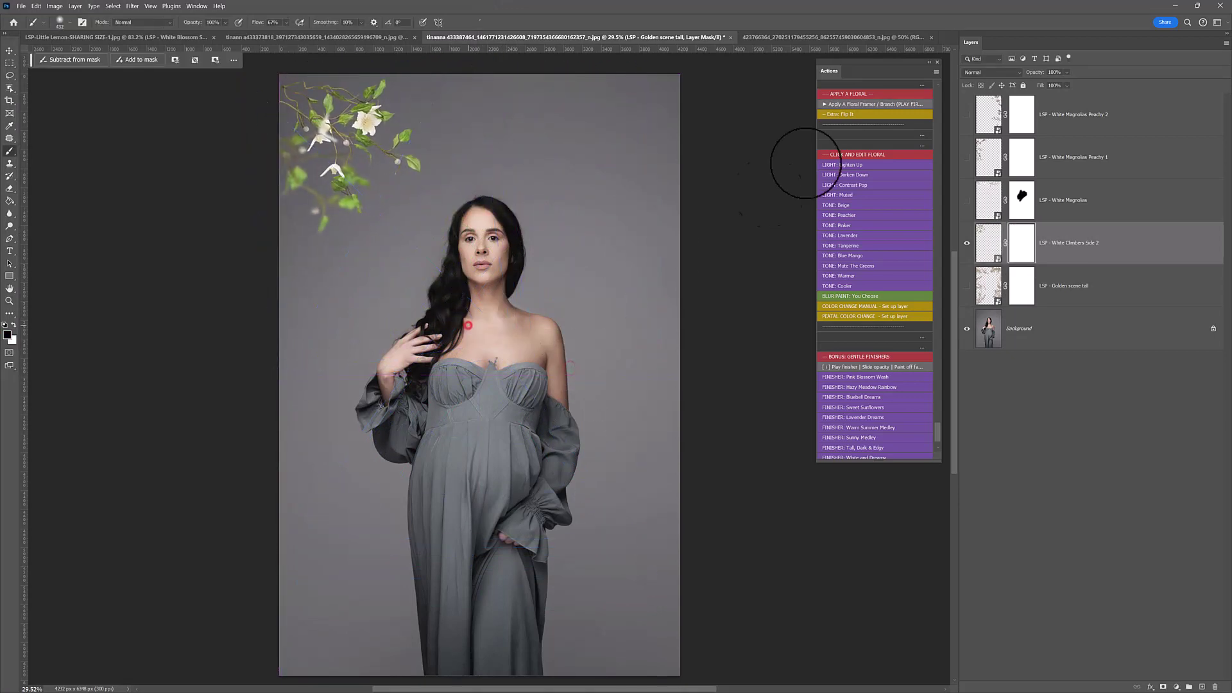
# Step: Apply the LSP - White Climbers Side 1.png overlay, scale it to about 61%, rotate it about -18° and fit it into the photo's upper right corner
pyautogui.click(833, 103)
pyautogui.scroll(-5, 410, 330)
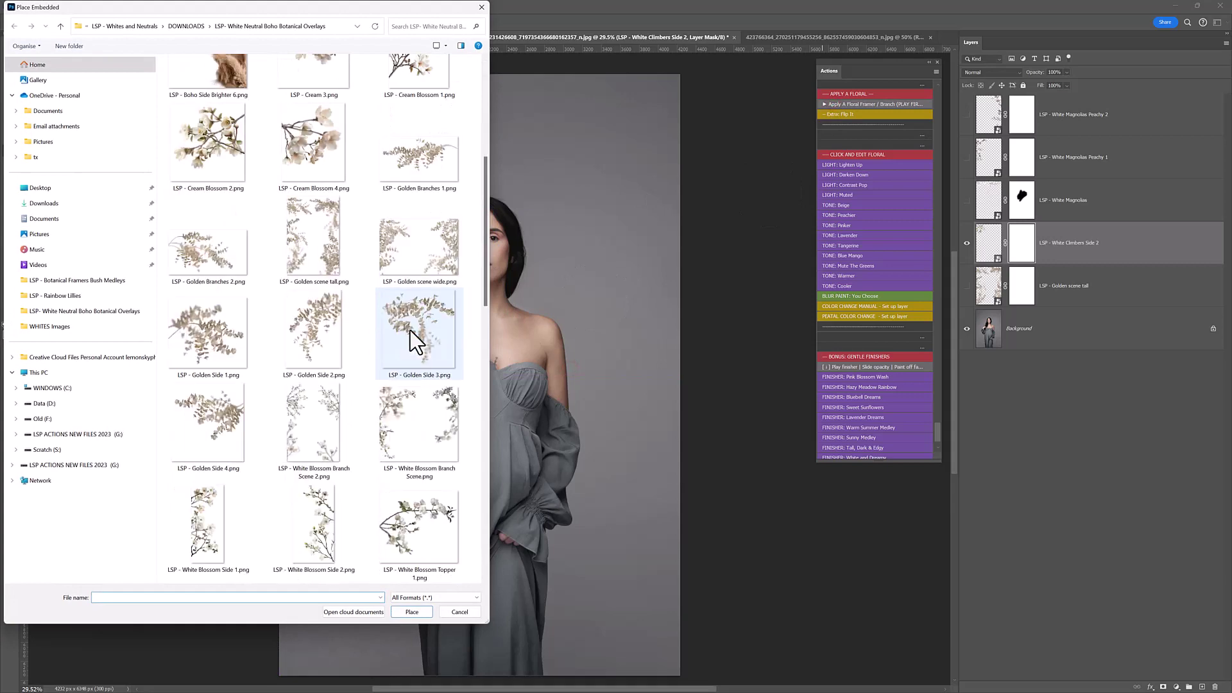
pyautogui.scroll(-10, 410, 330)
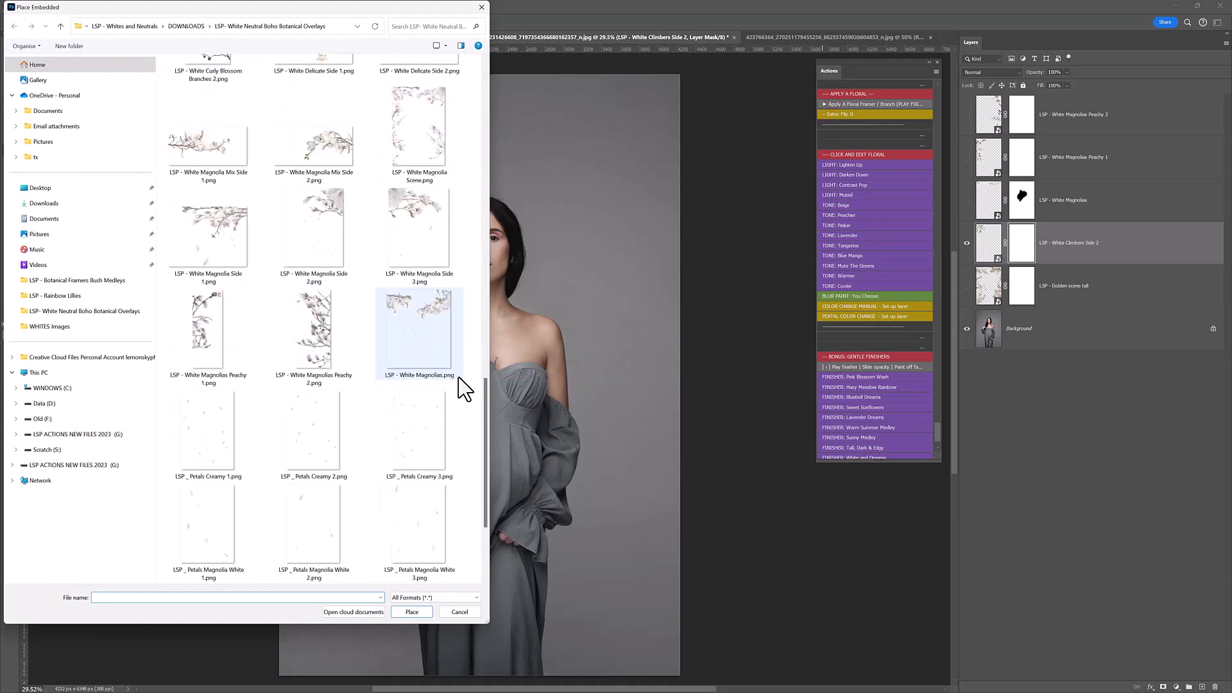
pyautogui.moveTo(487, 376); pyautogui.dragTo(605, 214)
pyautogui.doubleClick(308, 334)
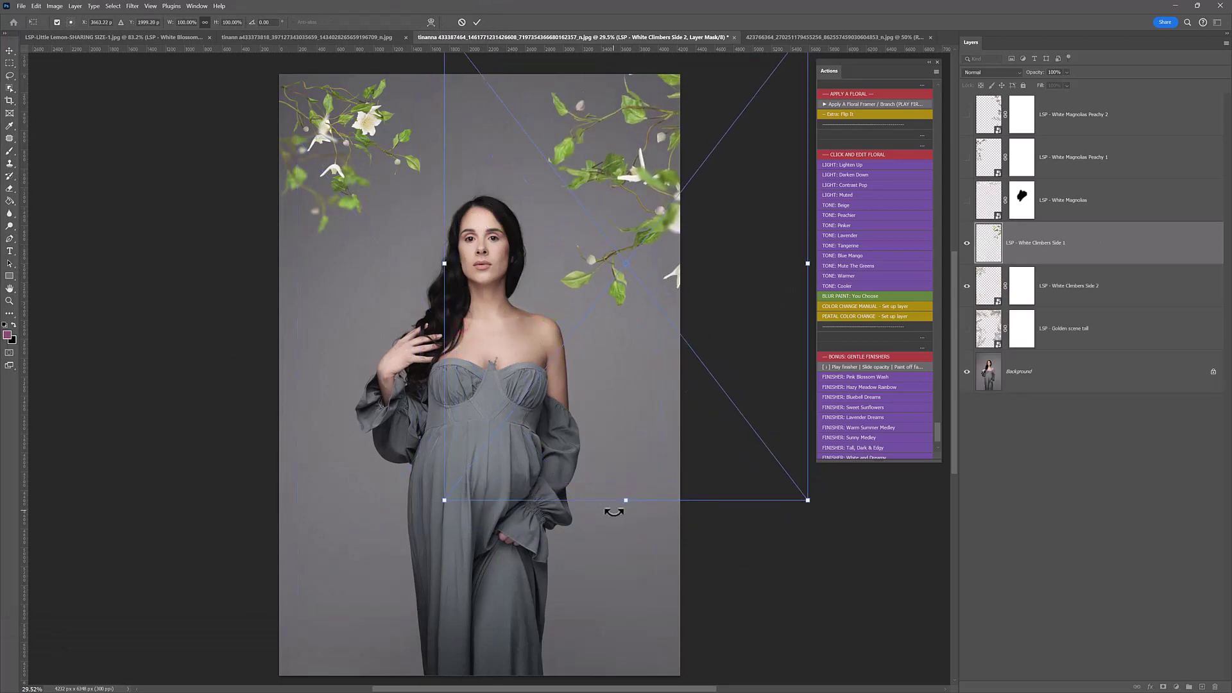
pyautogui.moveTo(624, 500); pyautogui.dragTo(584, 319)
pyautogui.moveTo(704, 328); pyautogui.dragTo(704, 295)
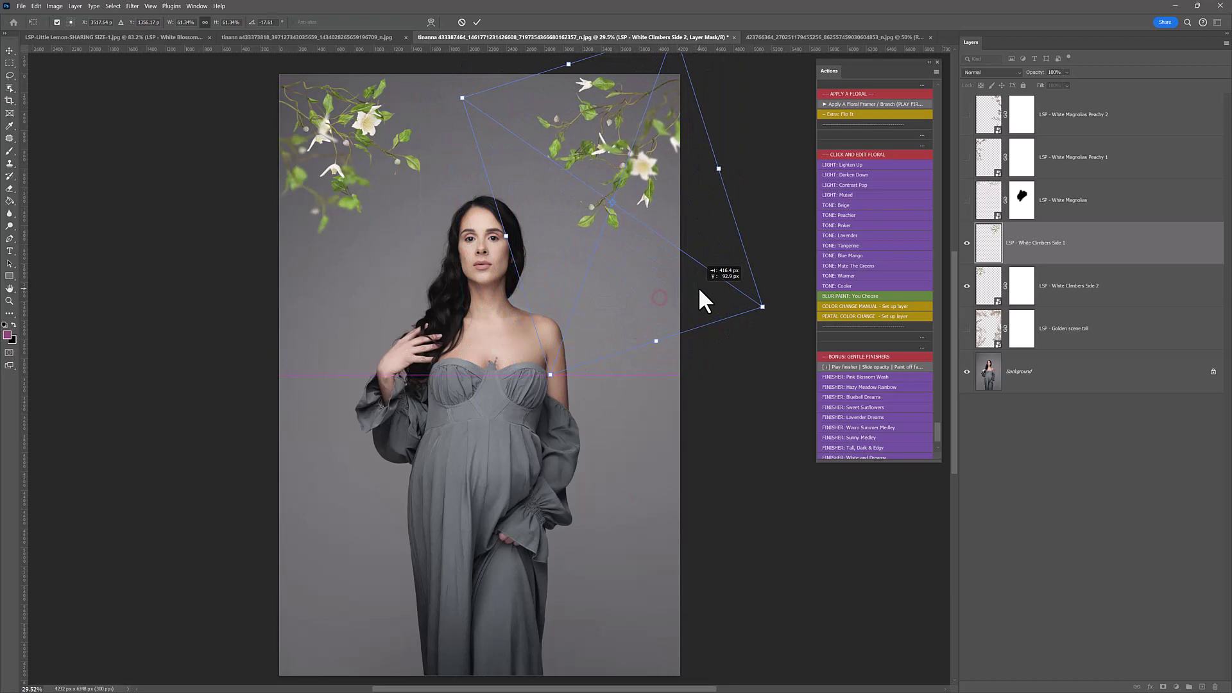
pyautogui.press('Return')
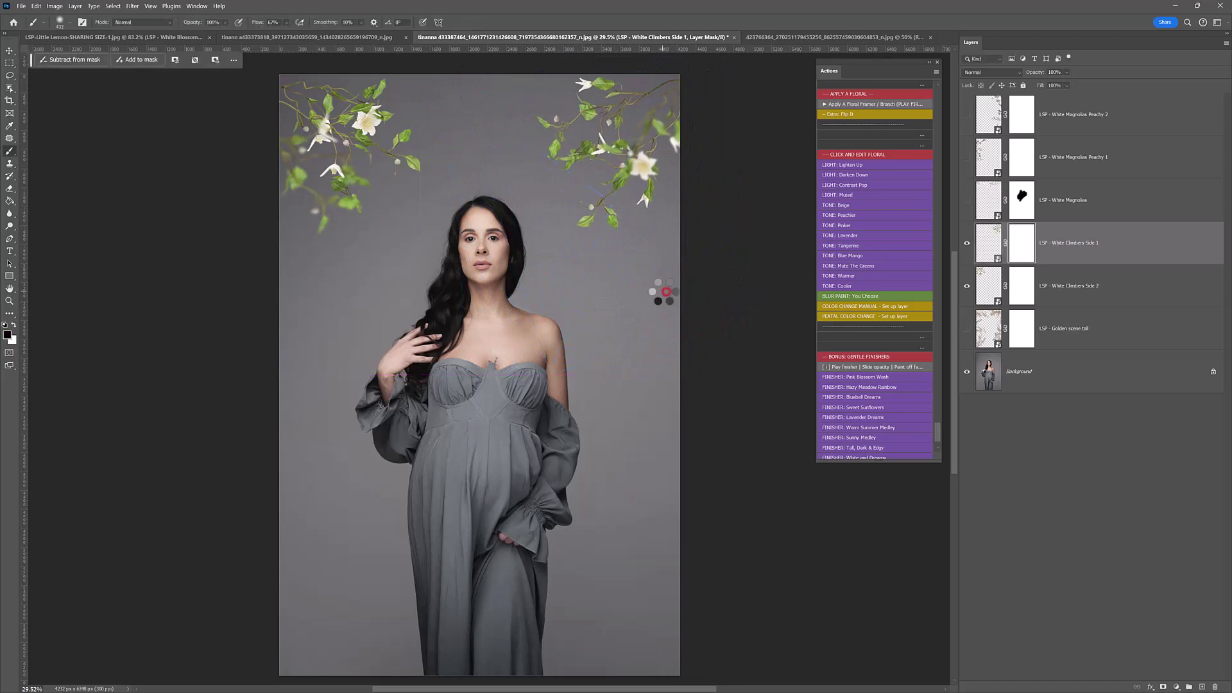
# Step: Apply a second LSP - White Climbers Side 1.png overlay and flip it horizontally with the Flip It action
pyautogui.click(838, 102)
pyautogui.moveTo(487, 192); pyautogui.dragTo(468, 379)
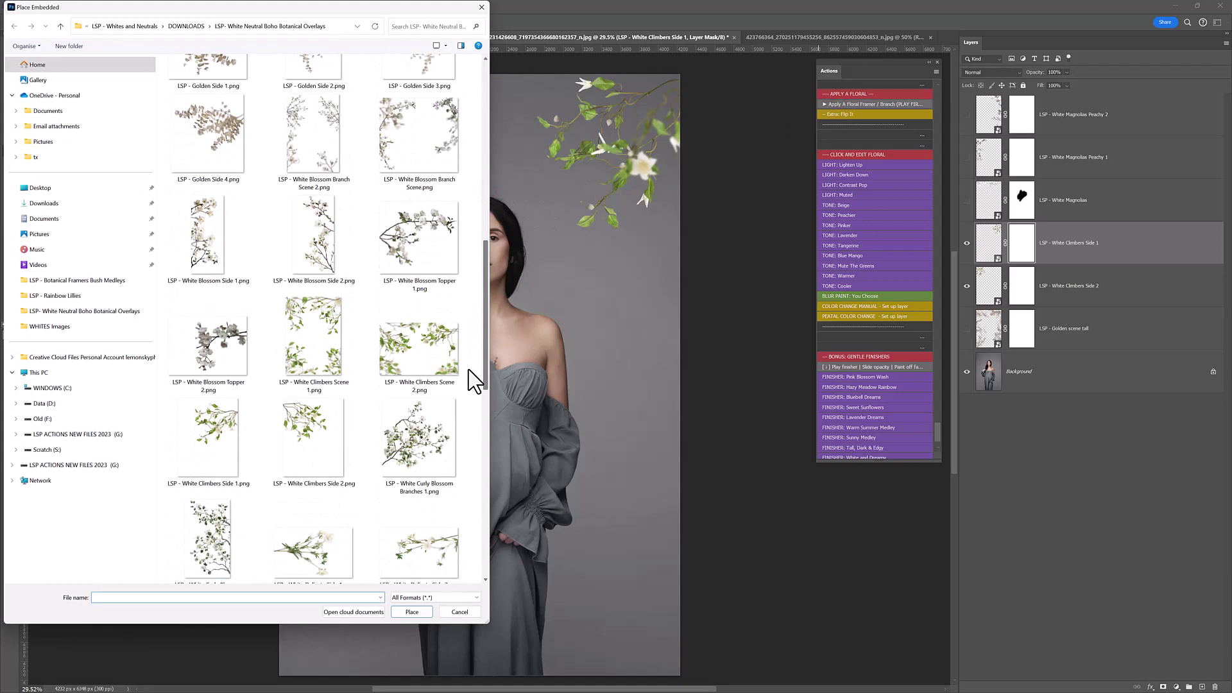
pyautogui.doubleClick(218, 424)
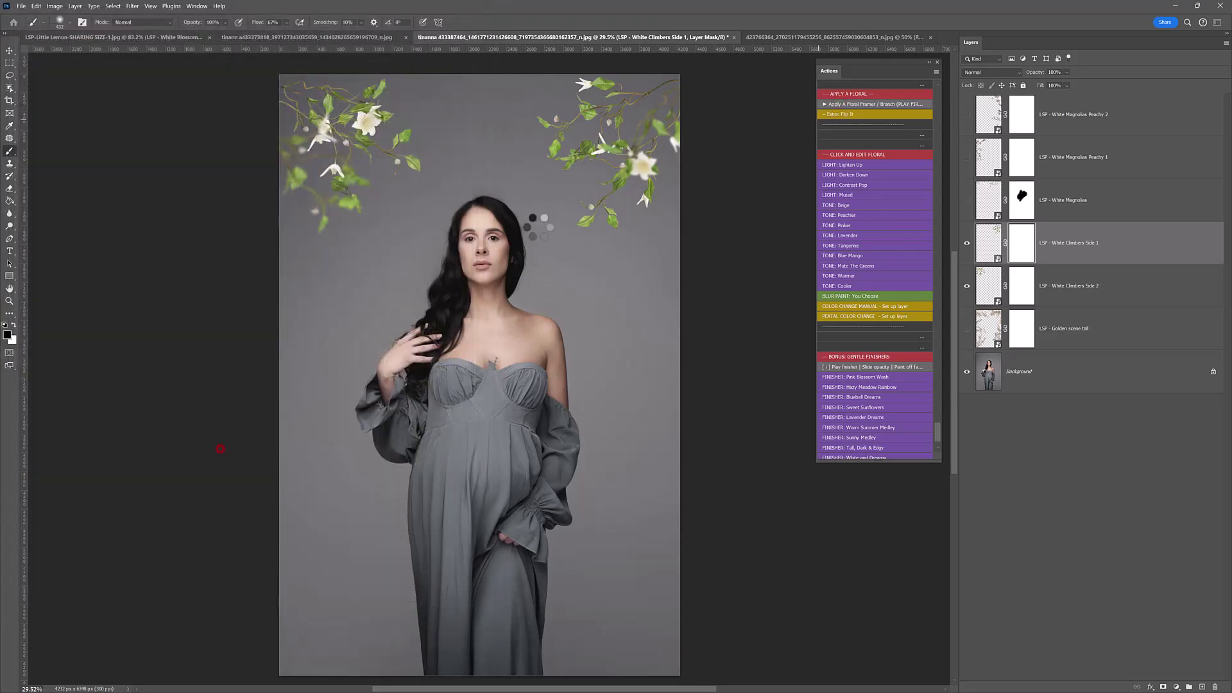
pyautogui.moveTo(561, 222); pyautogui.dragTo(601, 181)
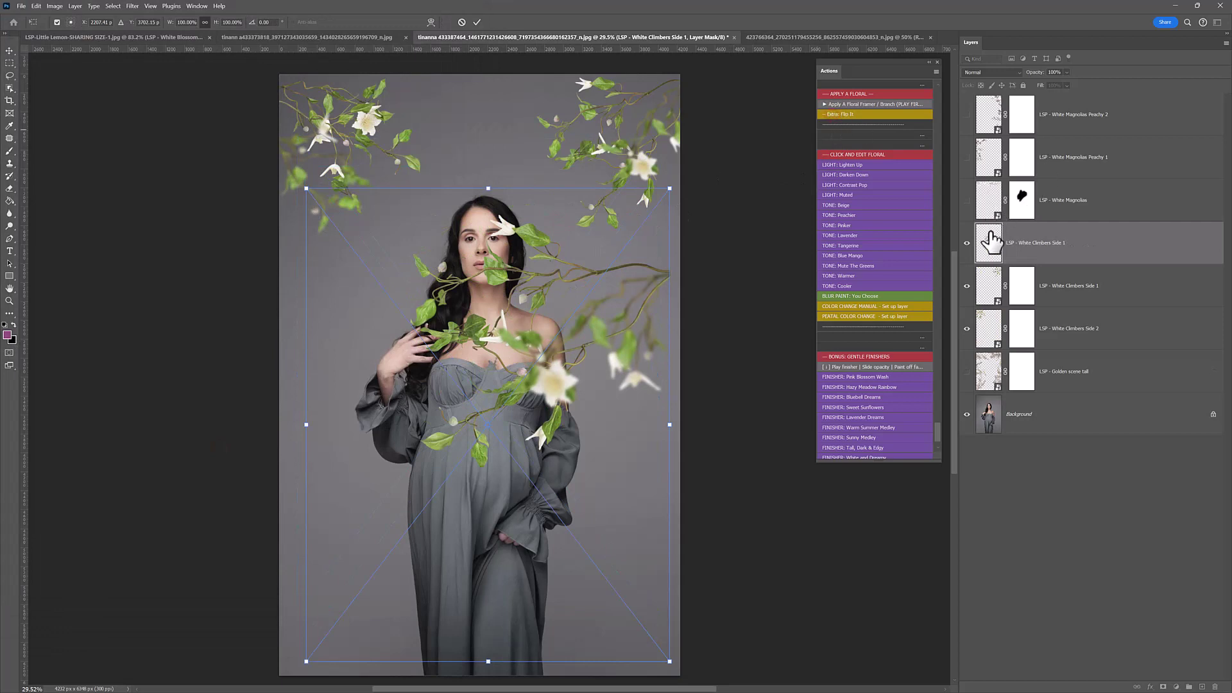
pyautogui.click(855, 115)
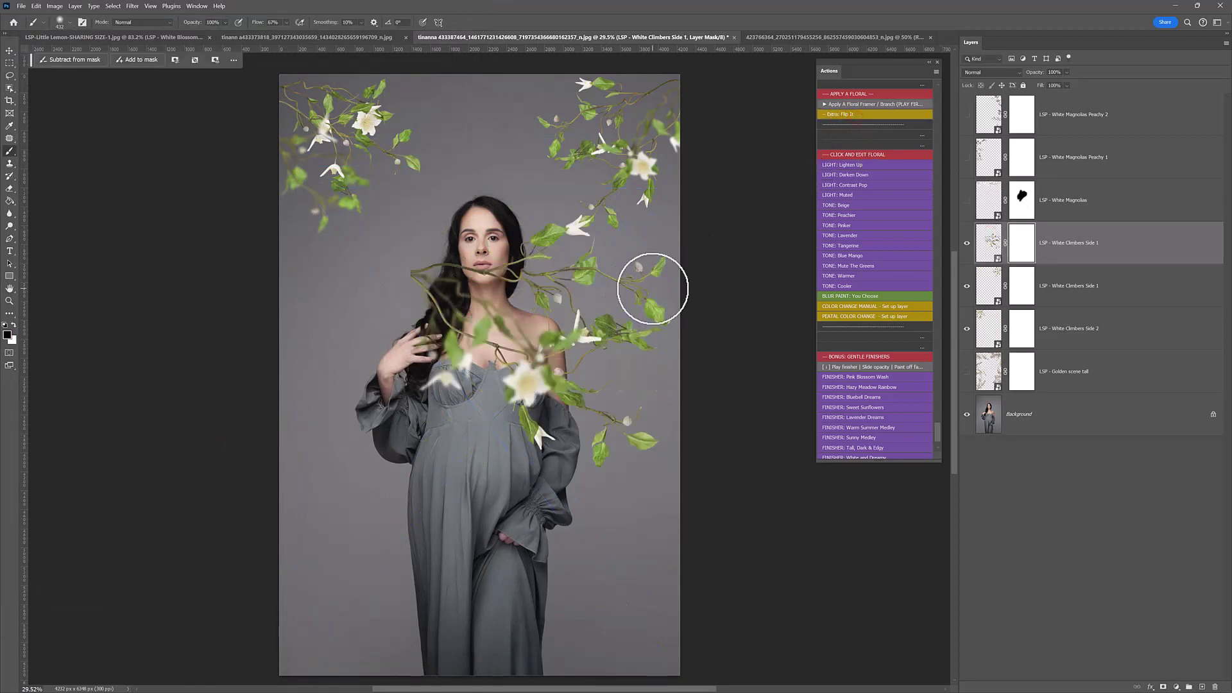
# Step: Rotate the second White Climbers Side 1 branch, flip it vertically, shrink it and fit it along the photo's left edge below the corner branch
pyautogui.hotkey('ctrl', 't')
pyautogui.moveTo(710, 274); pyautogui.dragTo(674, 403)
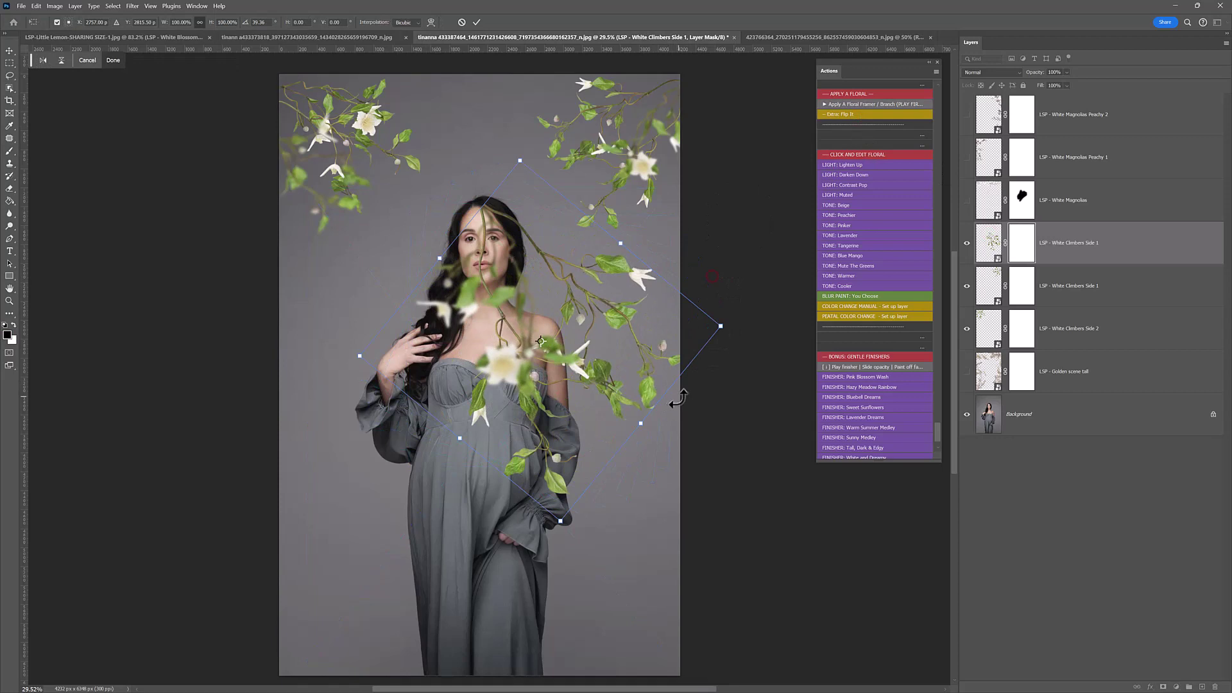
pyautogui.rightClick(606, 367)
pyautogui.click(652, 585)
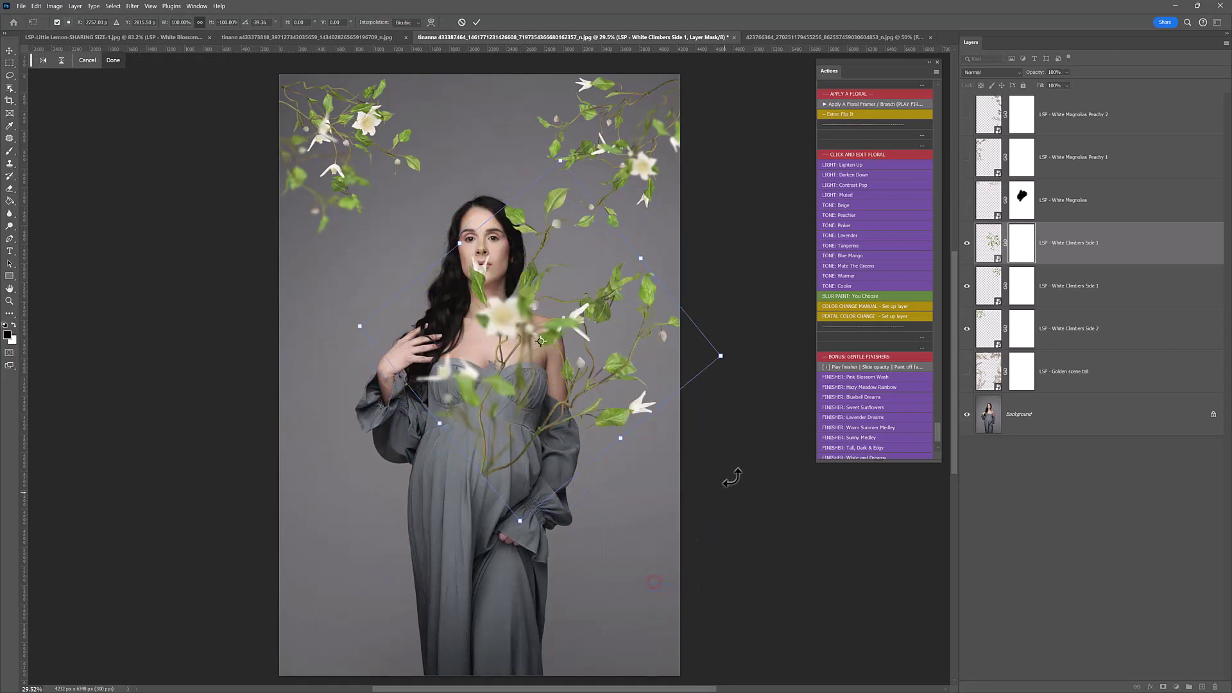
pyautogui.moveTo(730, 473); pyautogui.dragTo(377, 451)
pyautogui.moveTo(569, 390); pyautogui.dragTo(342, 308)
pyautogui.moveTo(473, 254); pyautogui.dragTo(467, 301)
pyautogui.moveTo(388, 337); pyautogui.dragTo(367, 301)
pyautogui.press('Return')
pyautogui.press('b')
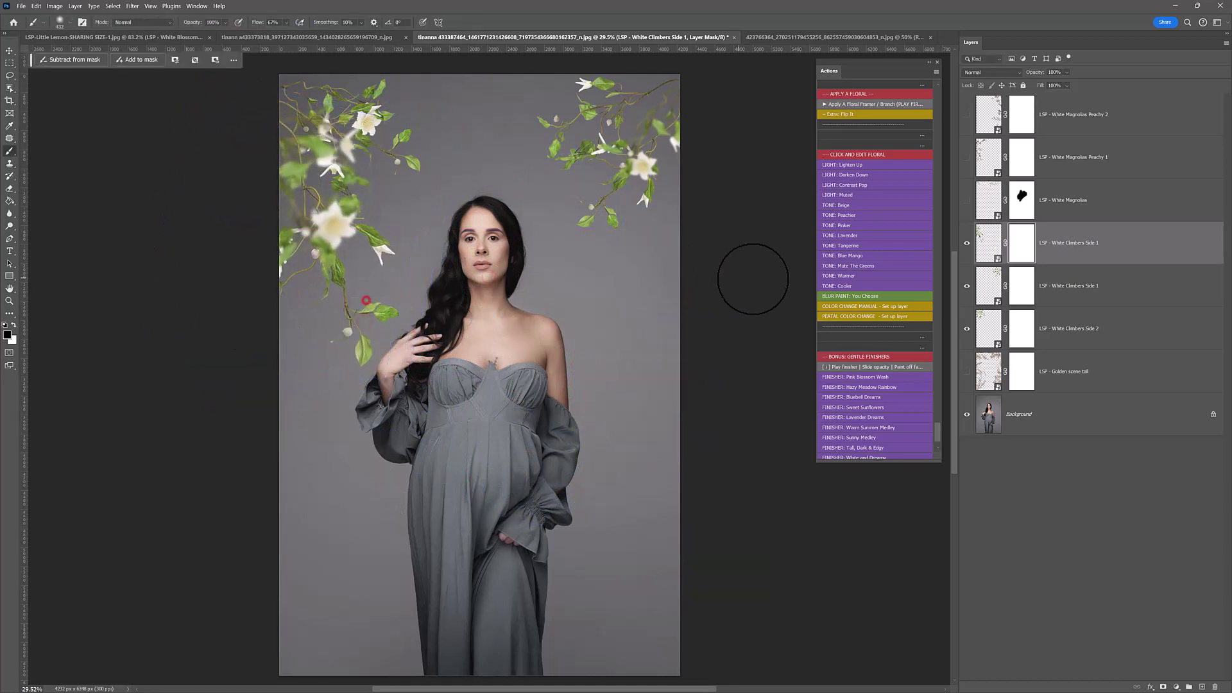
# Step: Blur the left White Climbers Side 1 branch with the Blur Paint action, using a Gaussian Blur radius of about 26 pixels
pyautogui.click(829, 295)
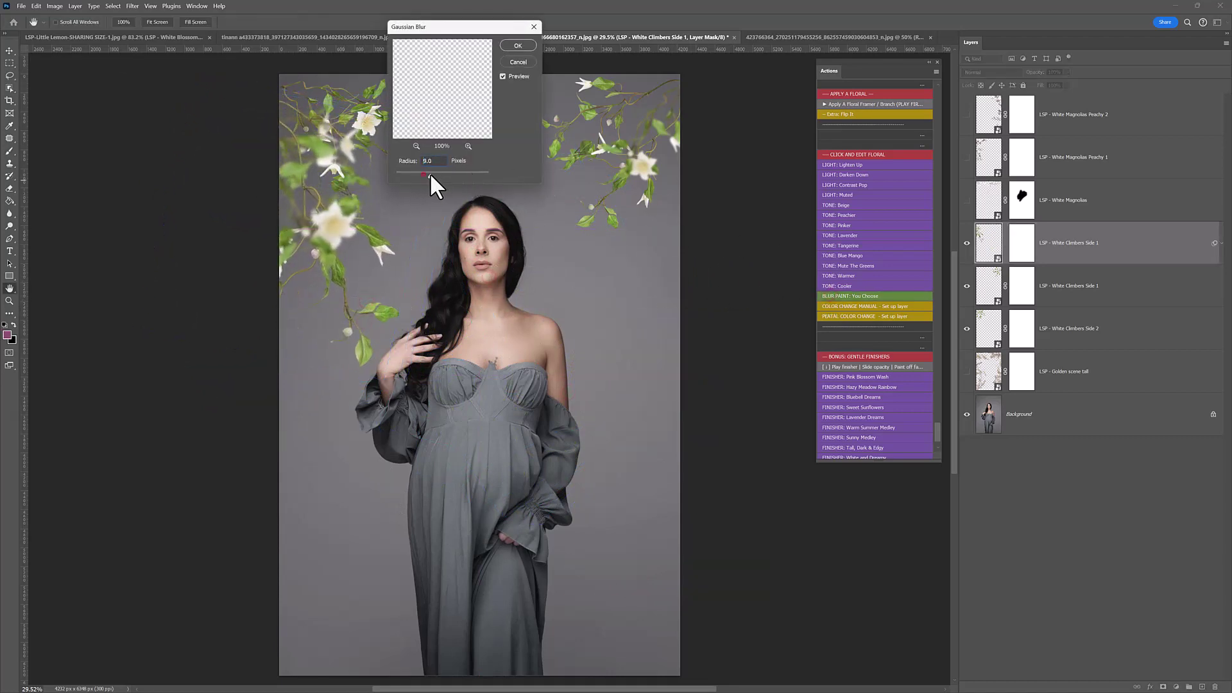
pyautogui.moveTo(430, 174); pyautogui.dragTo(437, 174)
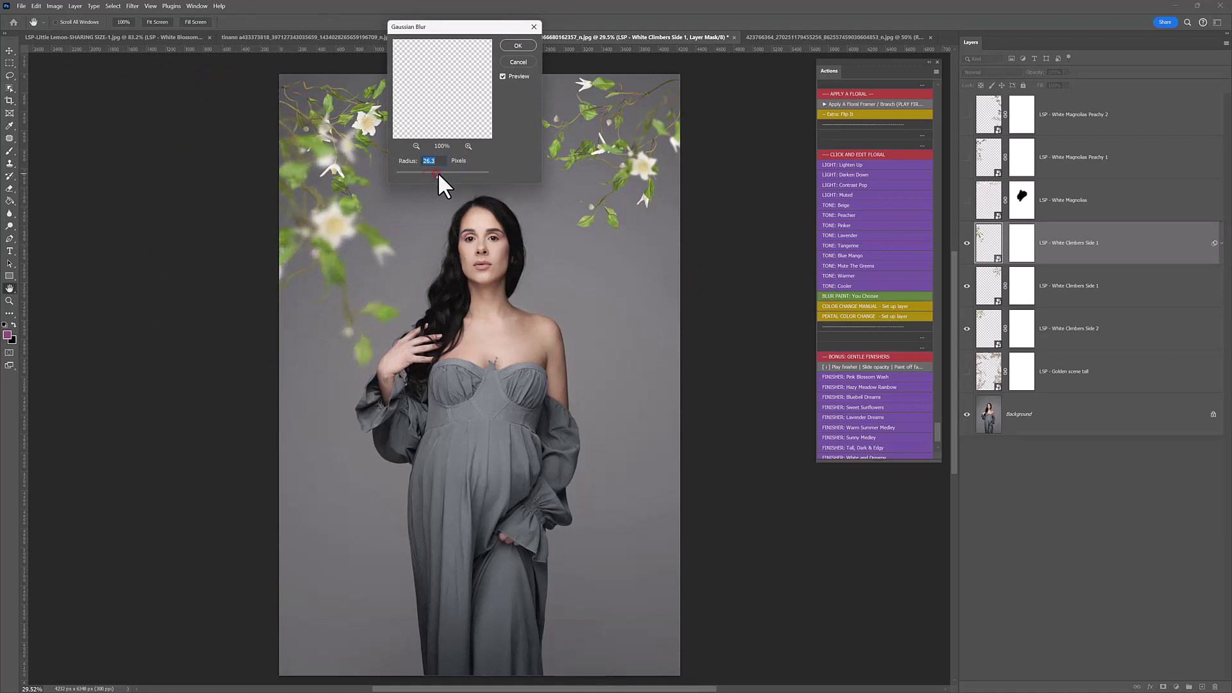
pyautogui.click(525, 44)
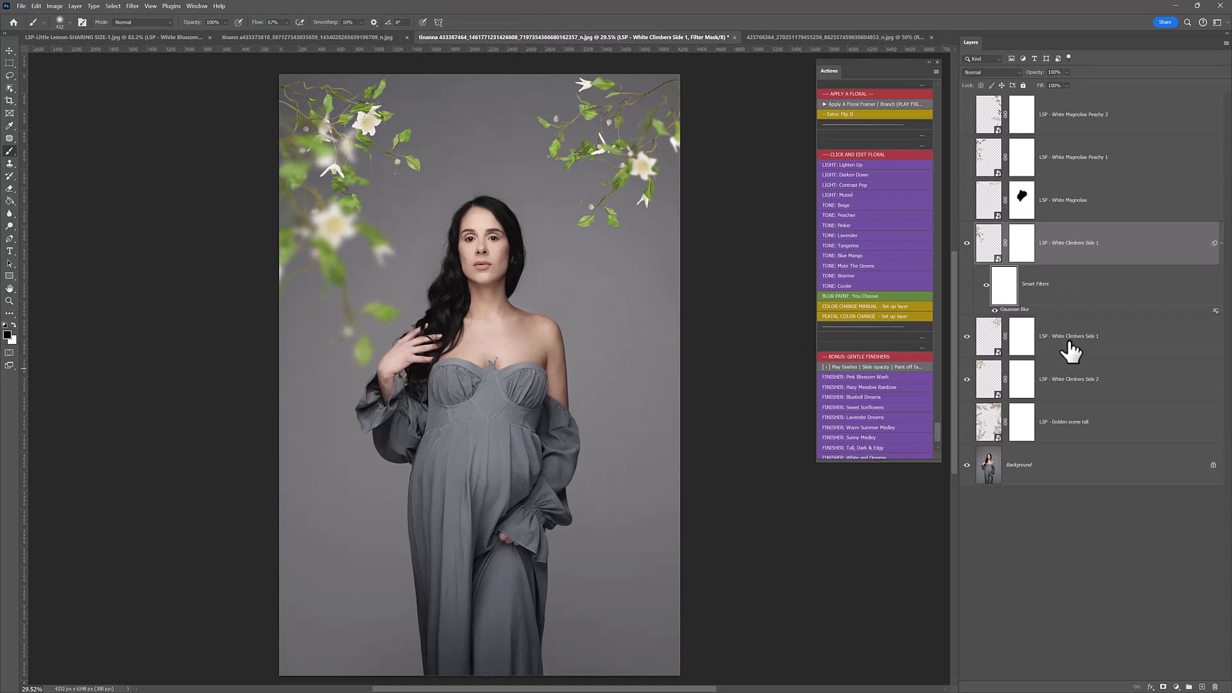
# Step: Duplicate the LSP - White Climbers Side 2 layer, move the copy over the woman's face and flip it horizontally
pyautogui.click(1079, 380)
pyautogui.hotkey('ctrl', 'j')
pyautogui.hotkey('ctrl', 't')
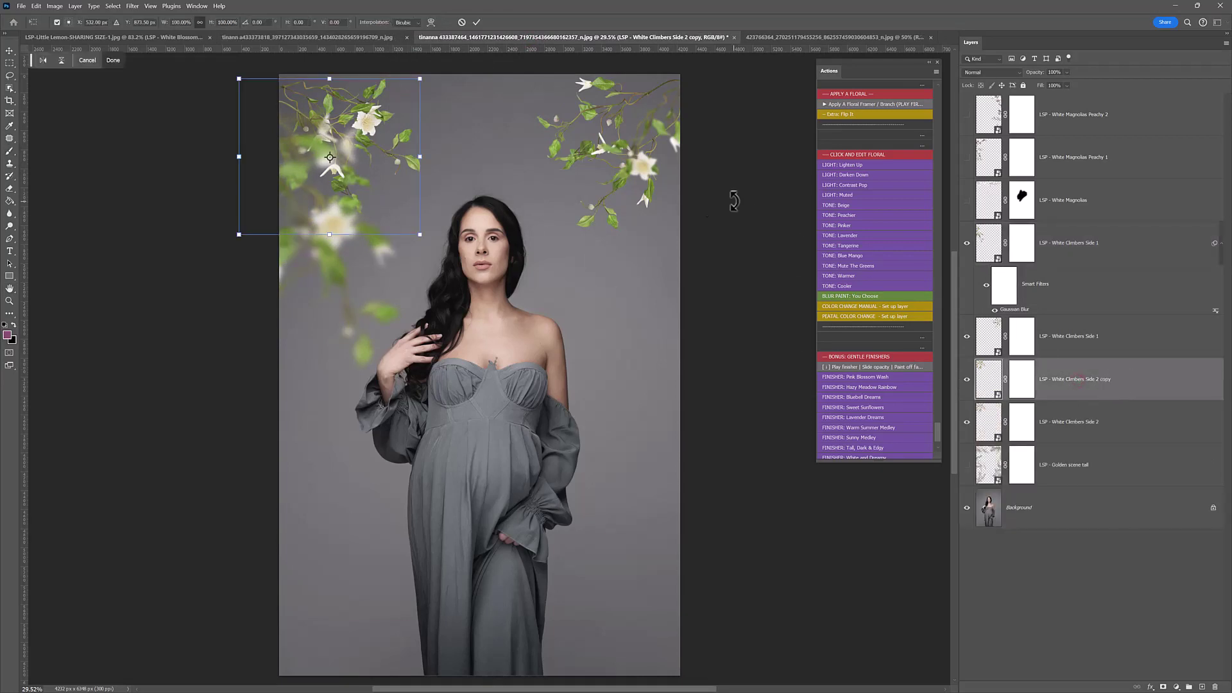
pyautogui.moveTo(378, 183); pyautogui.dragTo(532, 271)
pyautogui.rightClick(531, 272)
pyautogui.click(591, 488)
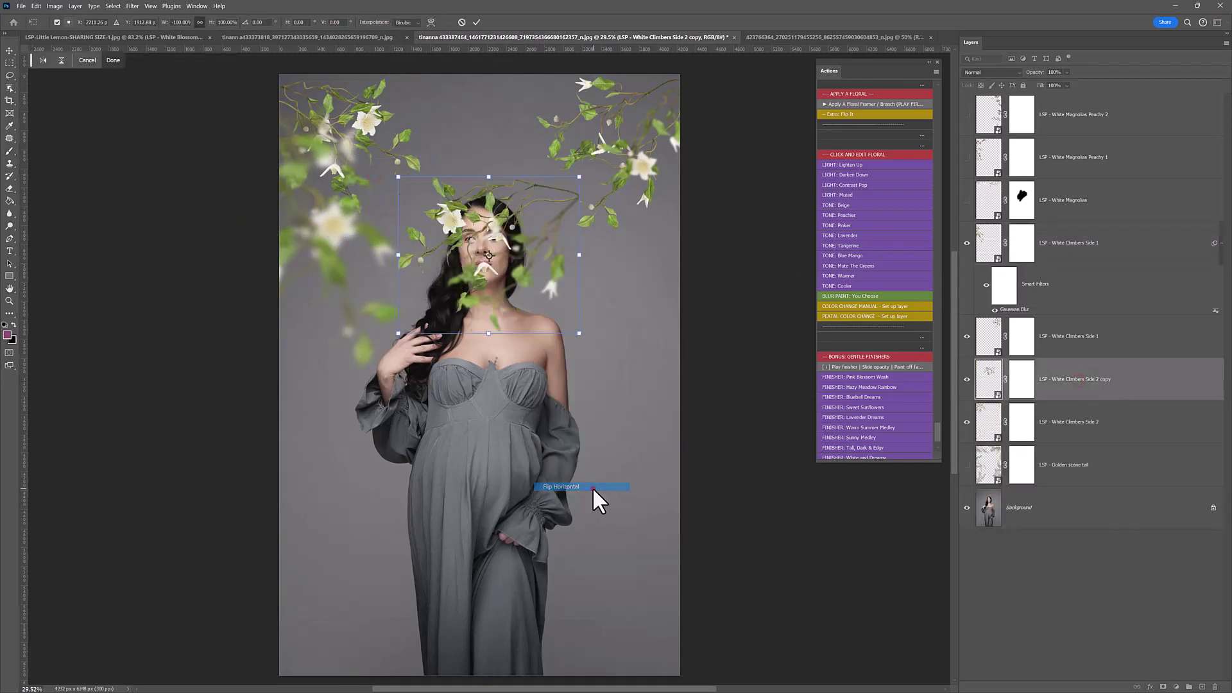
# Step: Flip the White Climbers Side 2 copy again, scale it to about 142%, rotate it and fit it along the photo's right edge
pyautogui.rightClick(533, 293)
pyautogui.click(571, 504)
pyautogui.moveTo(610, 333); pyautogui.dragTo(706, 238)
pyautogui.moveTo(583, 287); pyautogui.dragTo(684, 281)
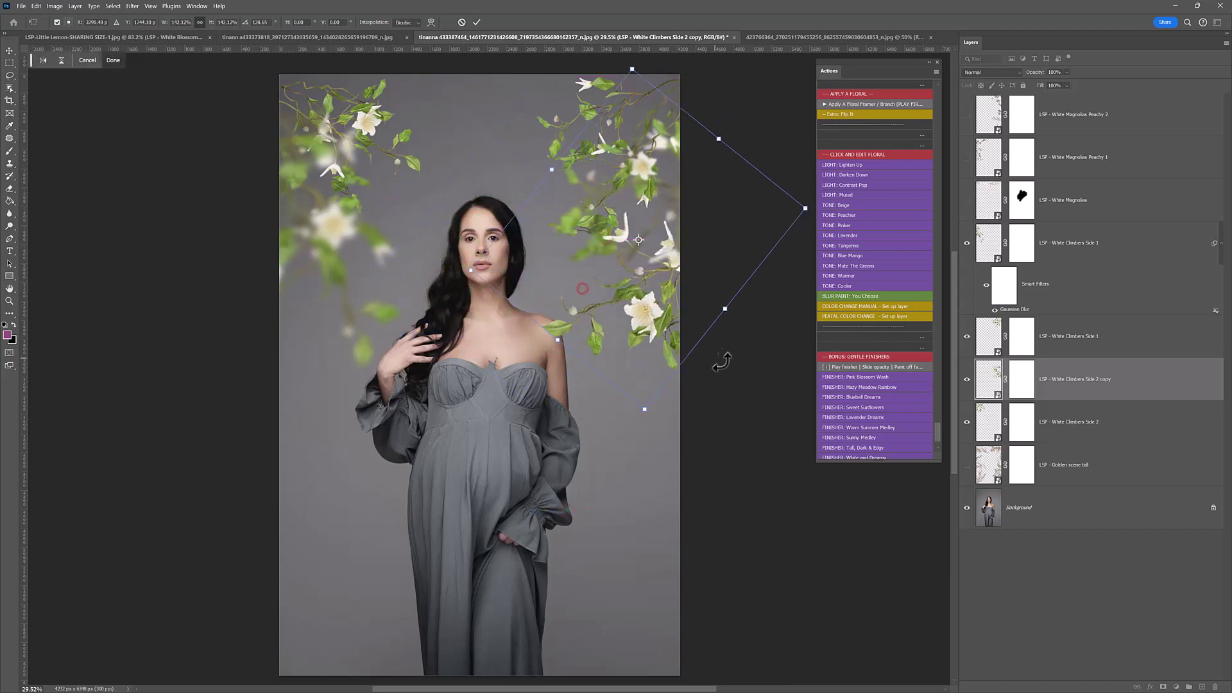
pyautogui.moveTo(731, 363)
pyautogui.mouseDown()
pyautogui.moveTo(737, 290)
pyautogui.moveTo(668, 341)
pyautogui.moveTo(673, 352)
pyautogui.mouseUp()
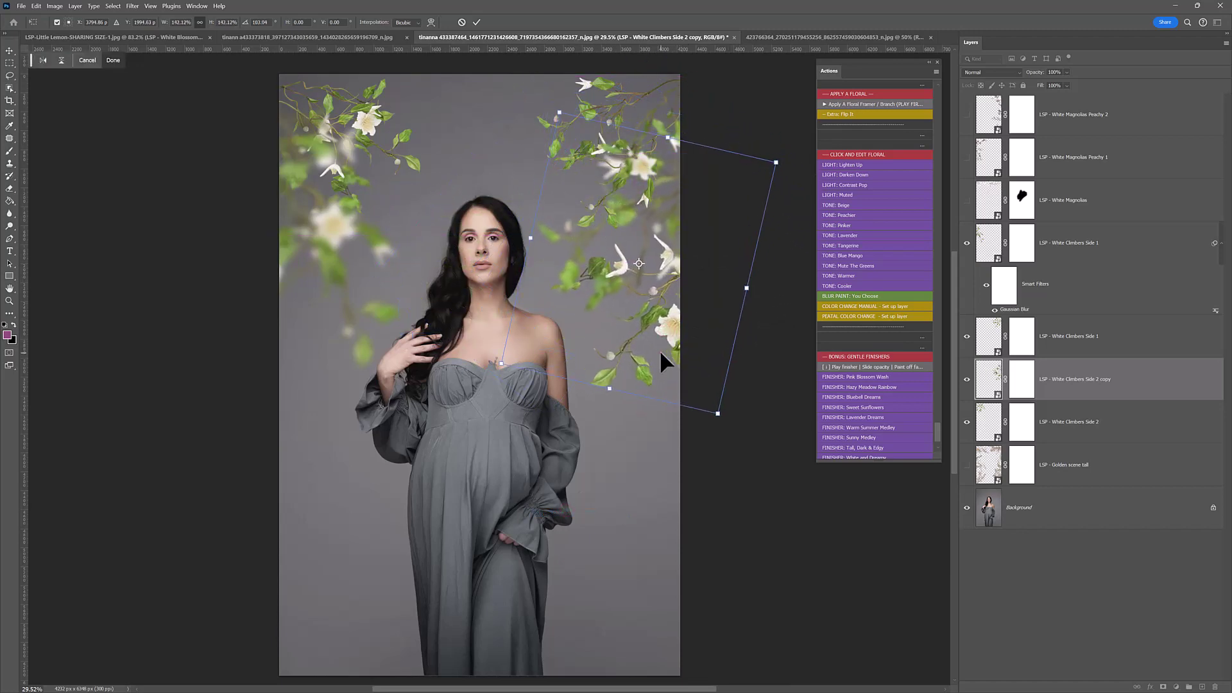
pyautogui.press('Return')
# Step: Blur the White Climbers Side 2 copy with the Blur Paint action, using a Gaussian Blur radius of about 33 pixels
pyautogui.press('b')
pyautogui.click(830, 298)
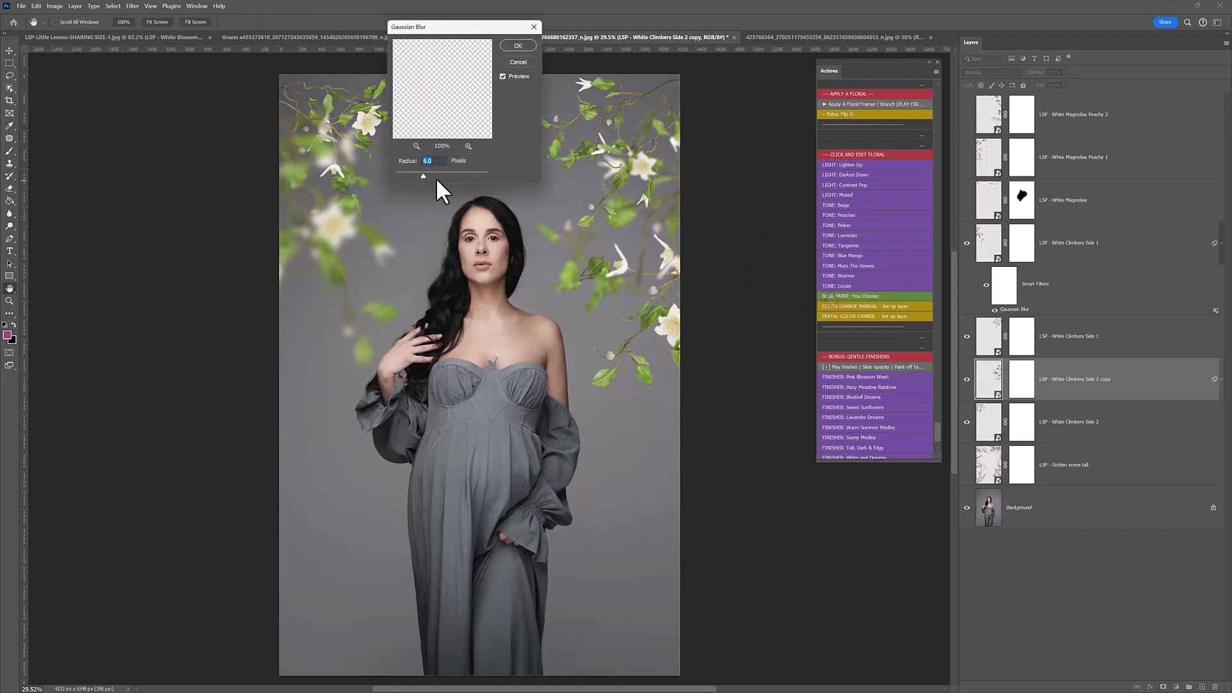
pyautogui.moveTo(426, 177); pyautogui.dragTo(438, 175)
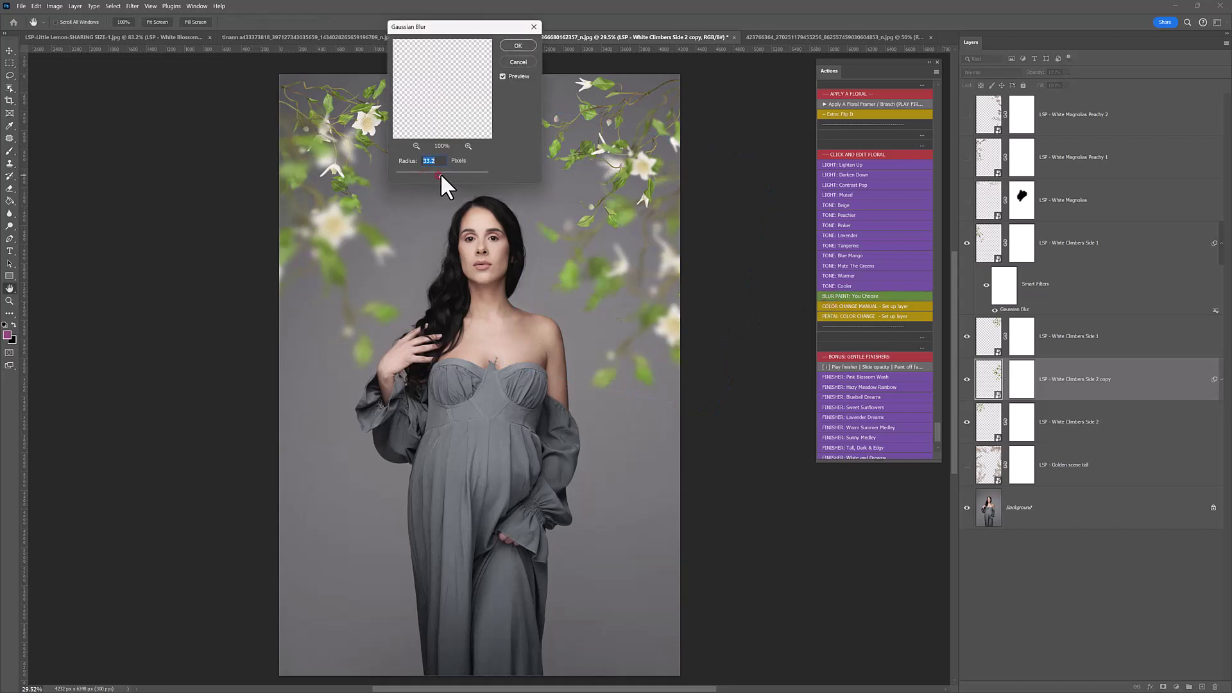
pyautogui.click(517, 46)
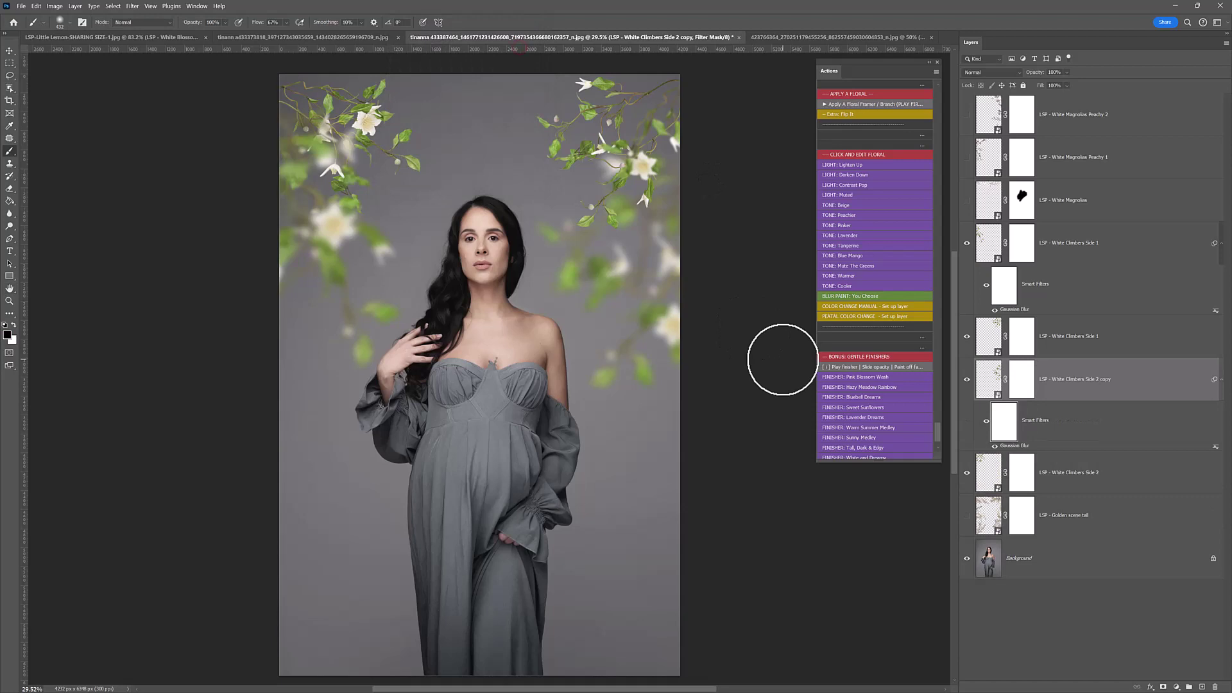
# Step: Apply the LSP - White Climbers Scene 1.png overlay above the unblurred White Climbers Side 1 layer
pyautogui.click(1071, 344)
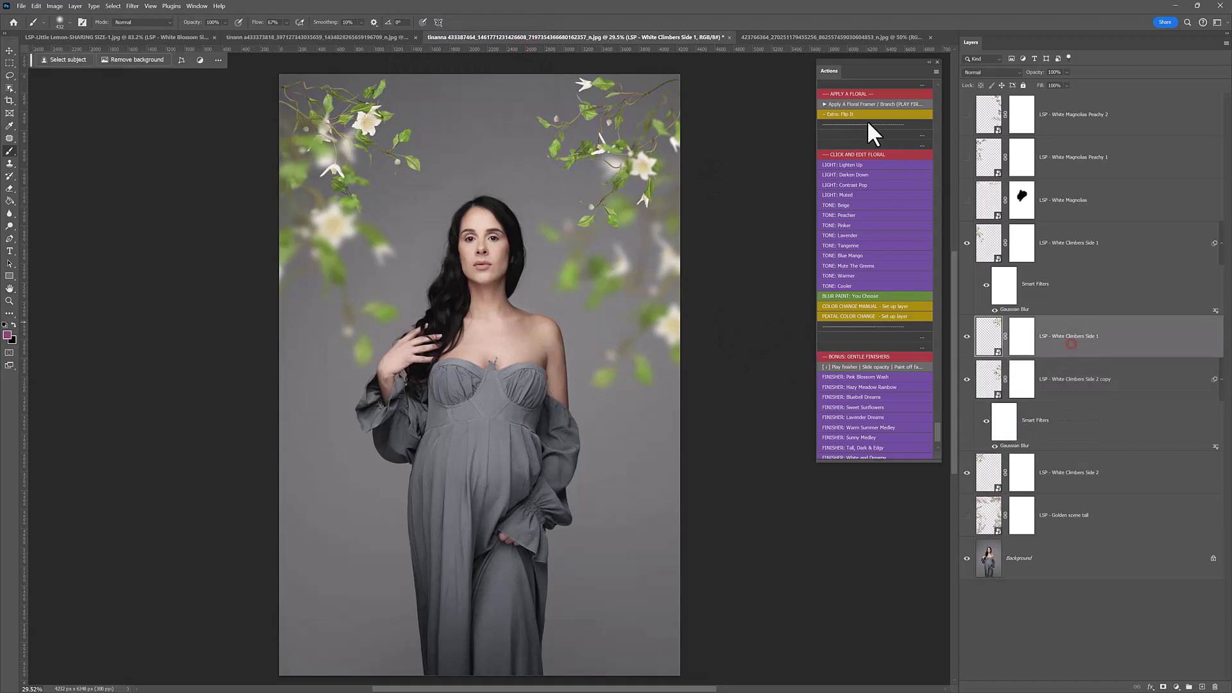
pyautogui.click(856, 104)
pyautogui.scroll(-5, 487, 356)
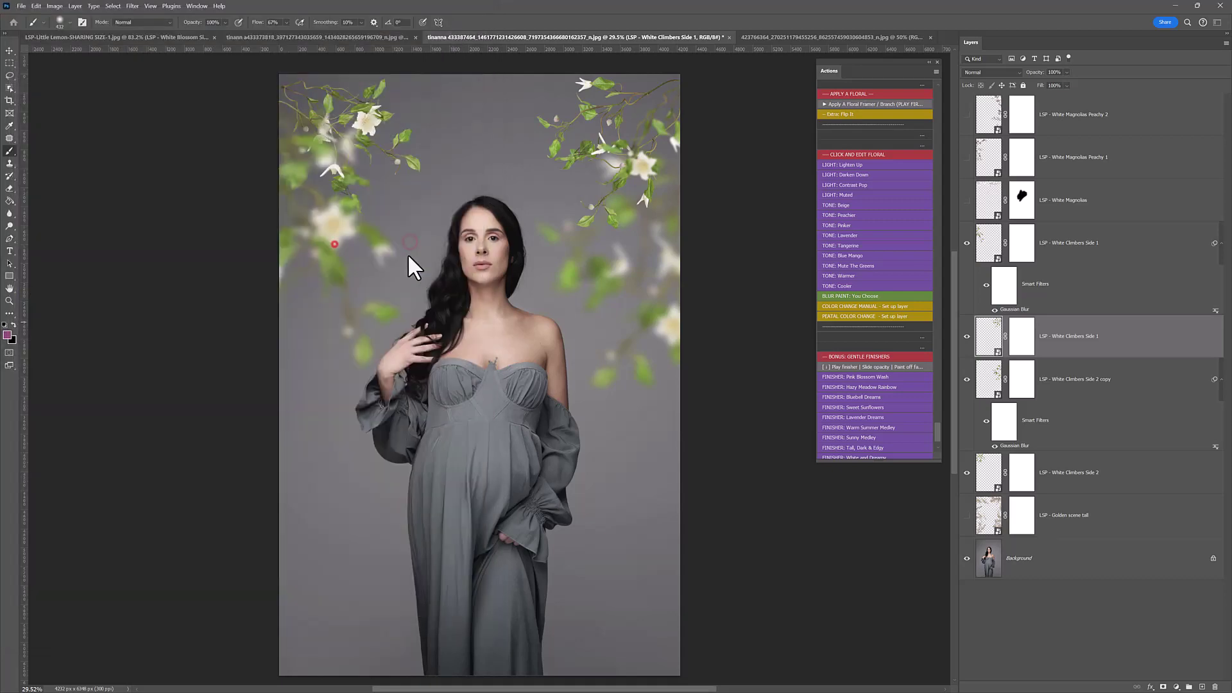
pyautogui.doubleClick(336, 252)
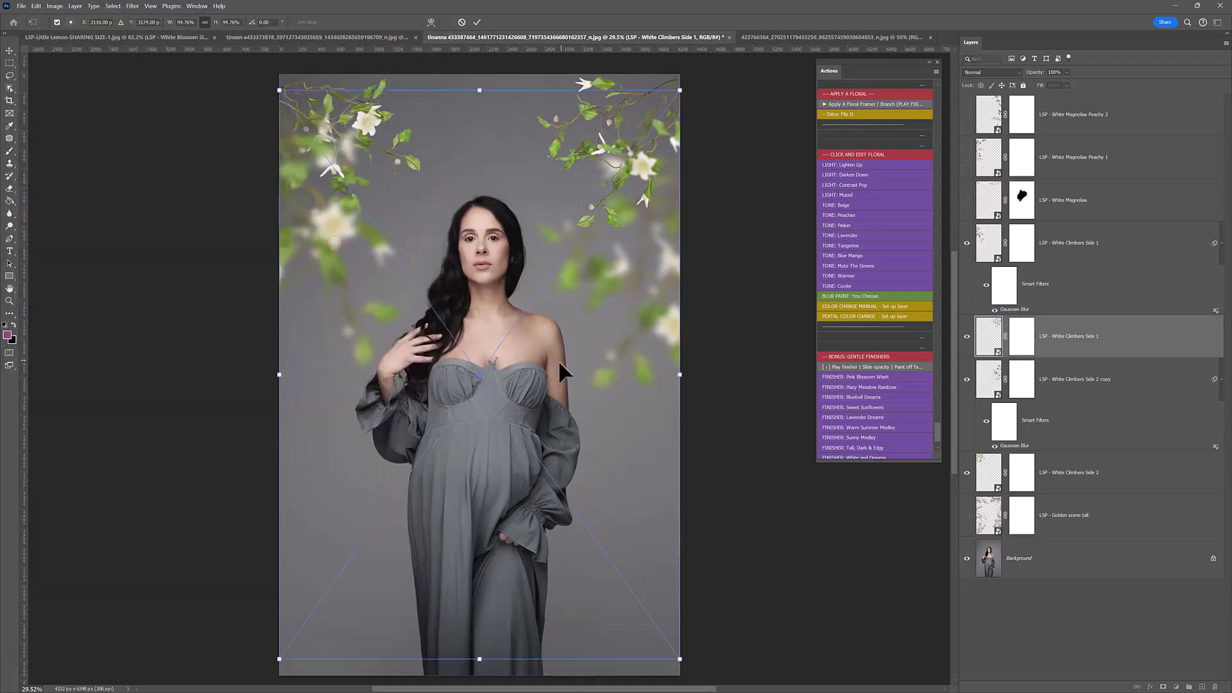
# Step: Stretch the White Climbers Scene 1 overlay to about 111% width and 104% height and position it to frame the whole portrait
pyautogui.moveTo(559, 362); pyautogui.dragTo(558, 349)
pyautogui.scroll(-2, 514, 519)
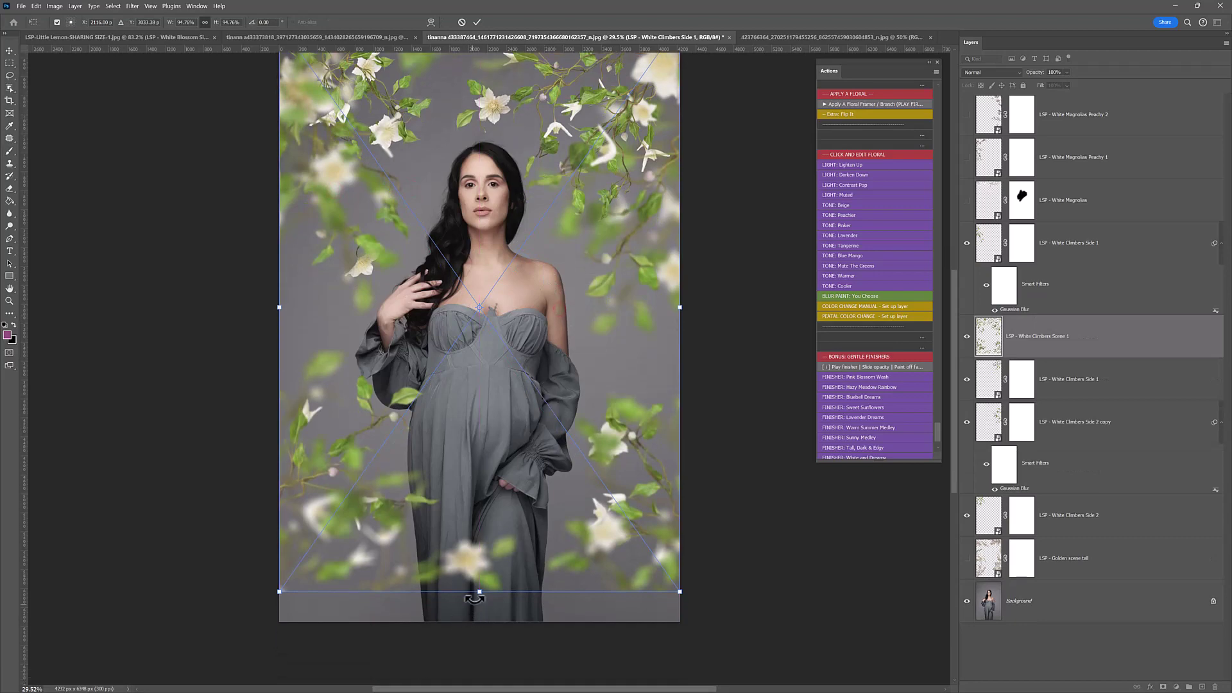
pyautogui.moveTo(474, 598); pyautogui.dragTo(485, 650)
pyautogui.moveTo(680, 336); pyautogui.dragTo(748, 336)
pyautogui.scroll(1, 506, 433)
pyautogui.moveTo(521, 428); pyautogui.dragTo(483, 400)
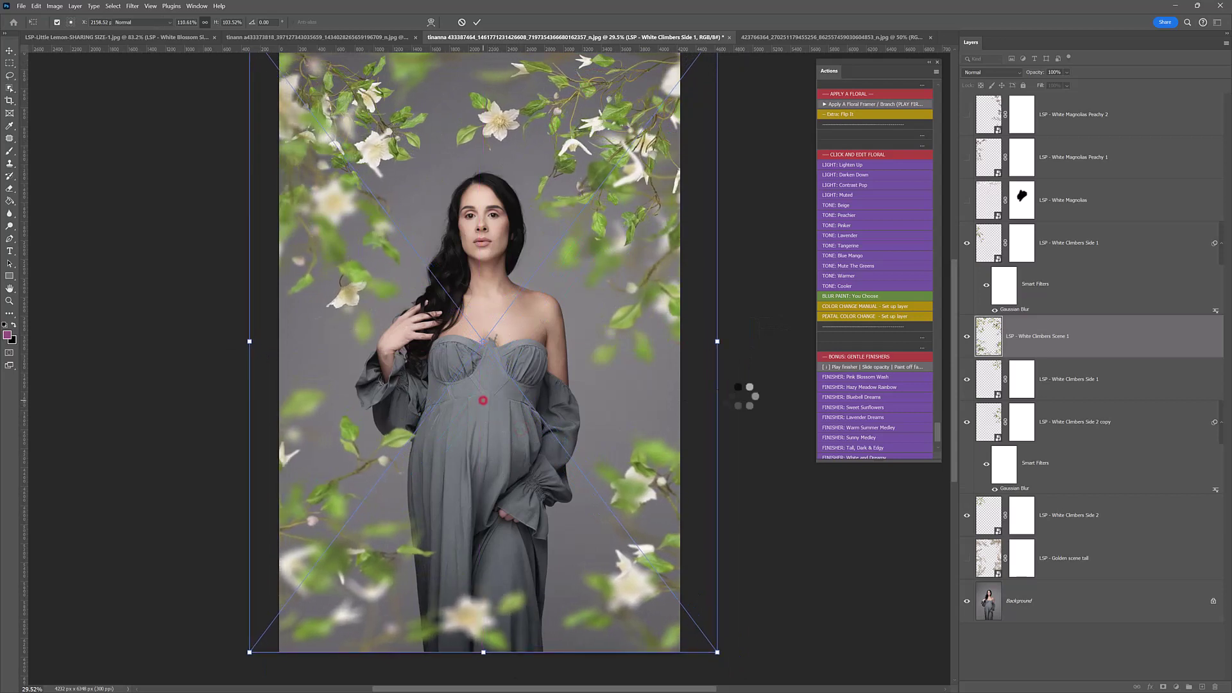
# Step: Compare the portrait with and without the overlays by toggling every layer except the Background
pyautogui.keyDown('alt'); pyautogui.click(967, 601); pyautogui.keyUp('alt')
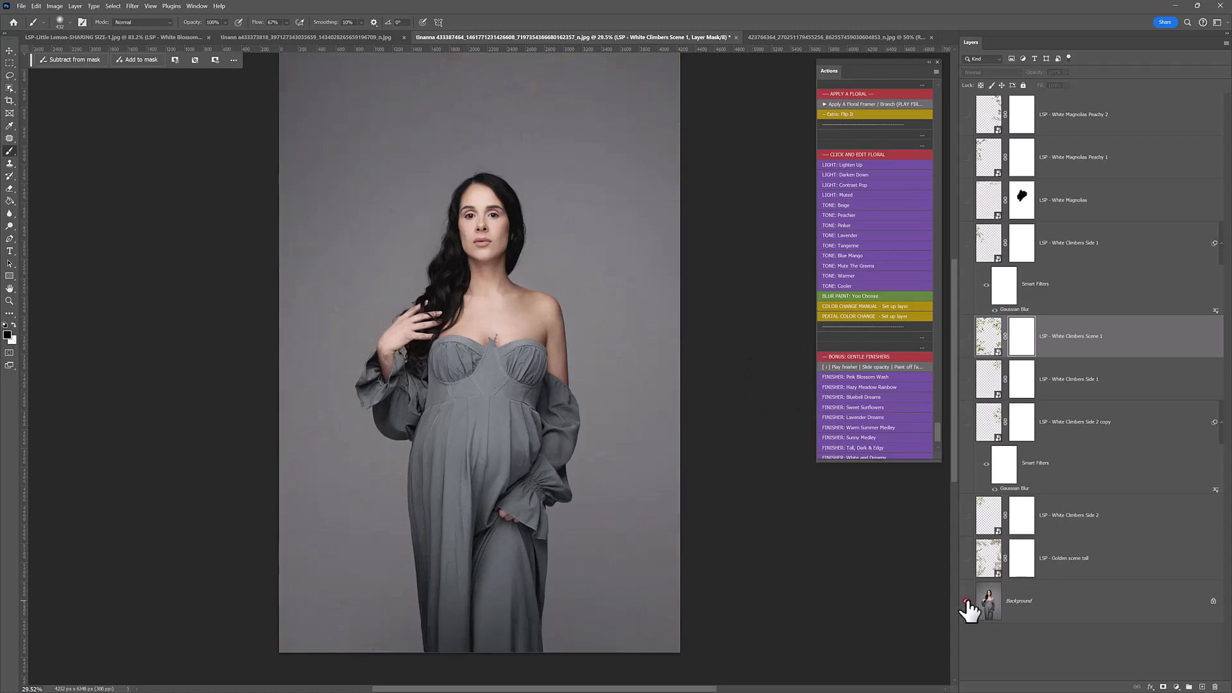
pyautogui.keyDown('alt'); pyautogui.click(967, 601); pyautogui.keyUp('alt')
pyautogui.keyDown('alt'); pyautogui.click(967, 601); pyautogui.keyUp('alt')
pyautogui.keyDown('alt'); pyautogui.click(967, 601); pyautogui.keyUp('alt')
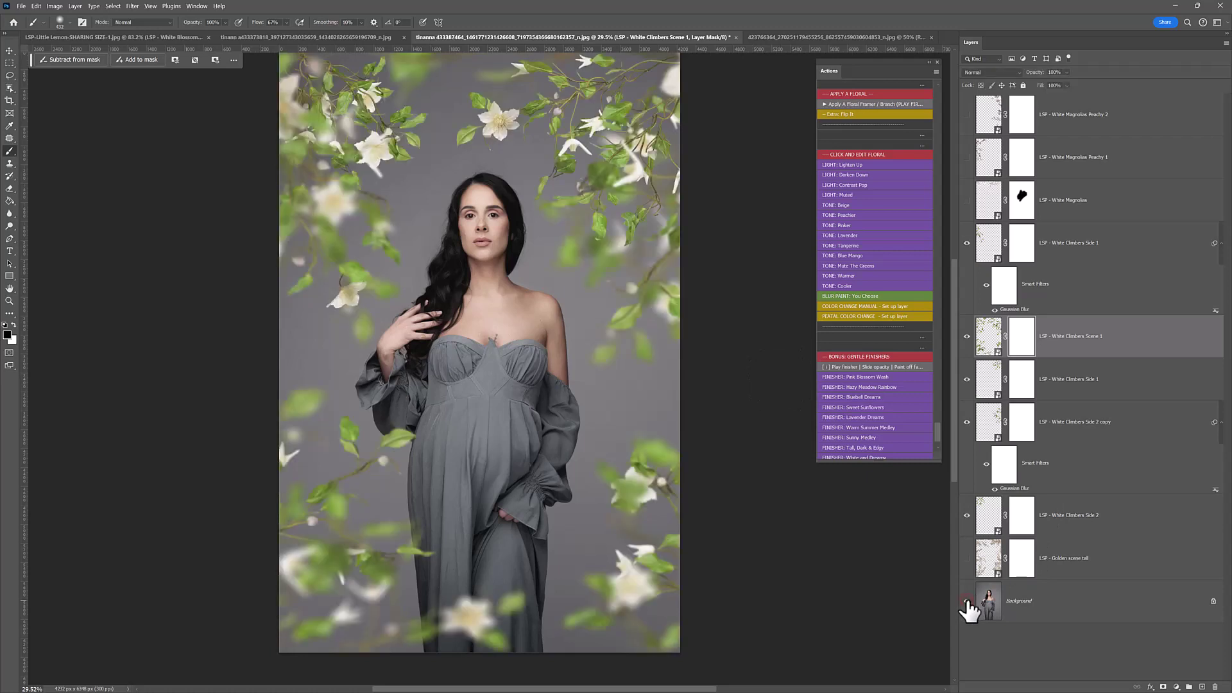
# Step: Select all five White Climbers layers, move them together to the top of the layer stack and collapse their smart filters
pyautogui.keyDown('shift'); pyautogui.click(1089, 392); pyautogui.keyUp('shift')
pyautogui.keyDown('shift'); pyautogui.click(1085, 244); pyautogui.keyUp('shift')
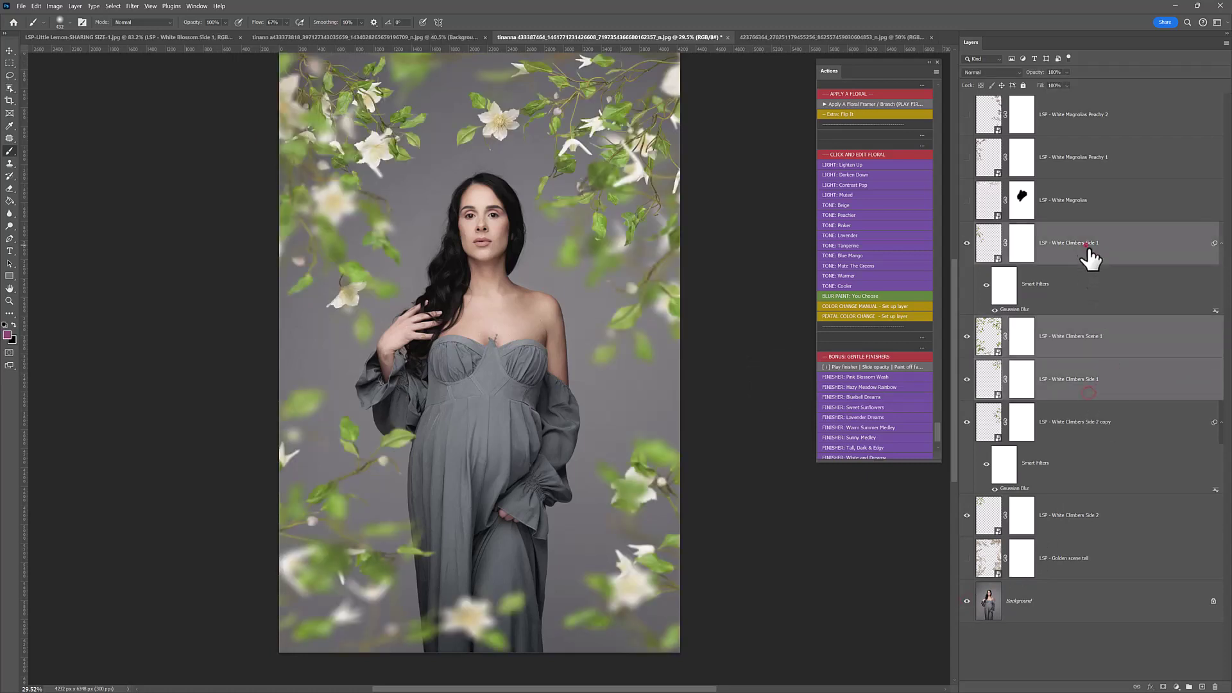
pyautogui.keyDown('shift'); pyautogui.click(1099, 439); pyautogui.keyUp('shift')
pyautogui.keyDown('shift'); pyautogui.click(1106, 529); pyautogui.keyUp('shift')
pyautogui.moveTo(1119, 283); pyautogui.dragTo(1086, 111)
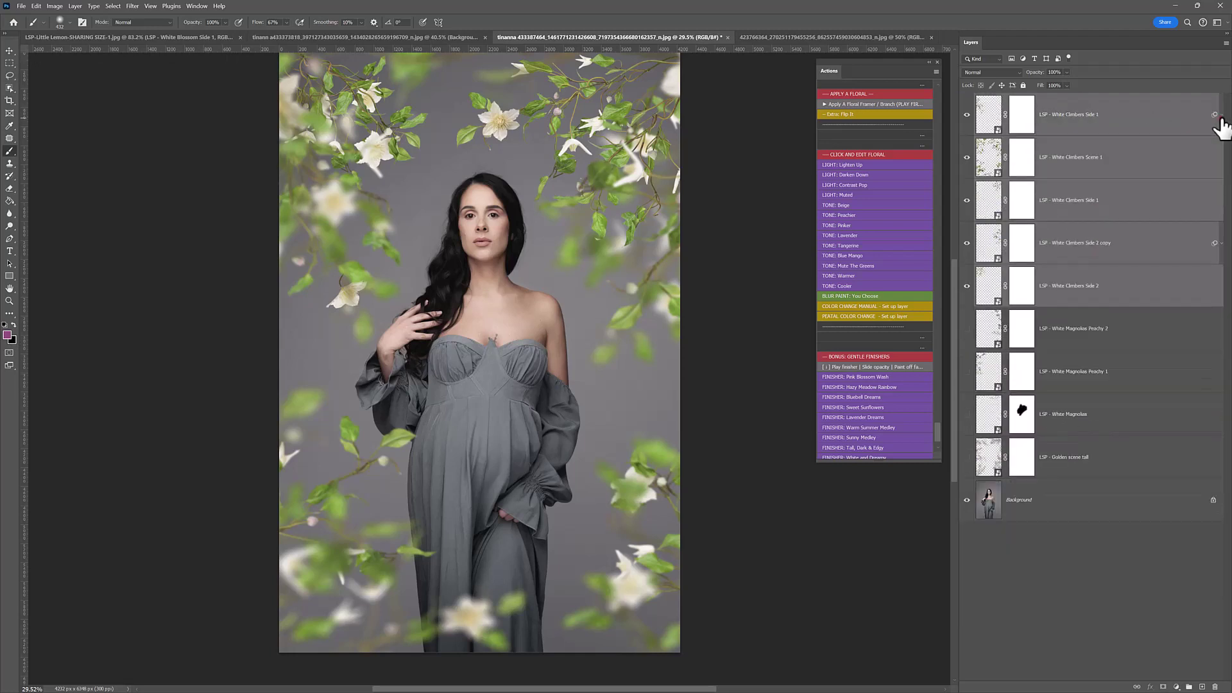
# Step: Hide the White Climbers layers and preview the magnolia overlays and the Golden scene tall overlay in turn
pyautogui.moveTo(967, 292); pyautogui.dragTo(970, 110)
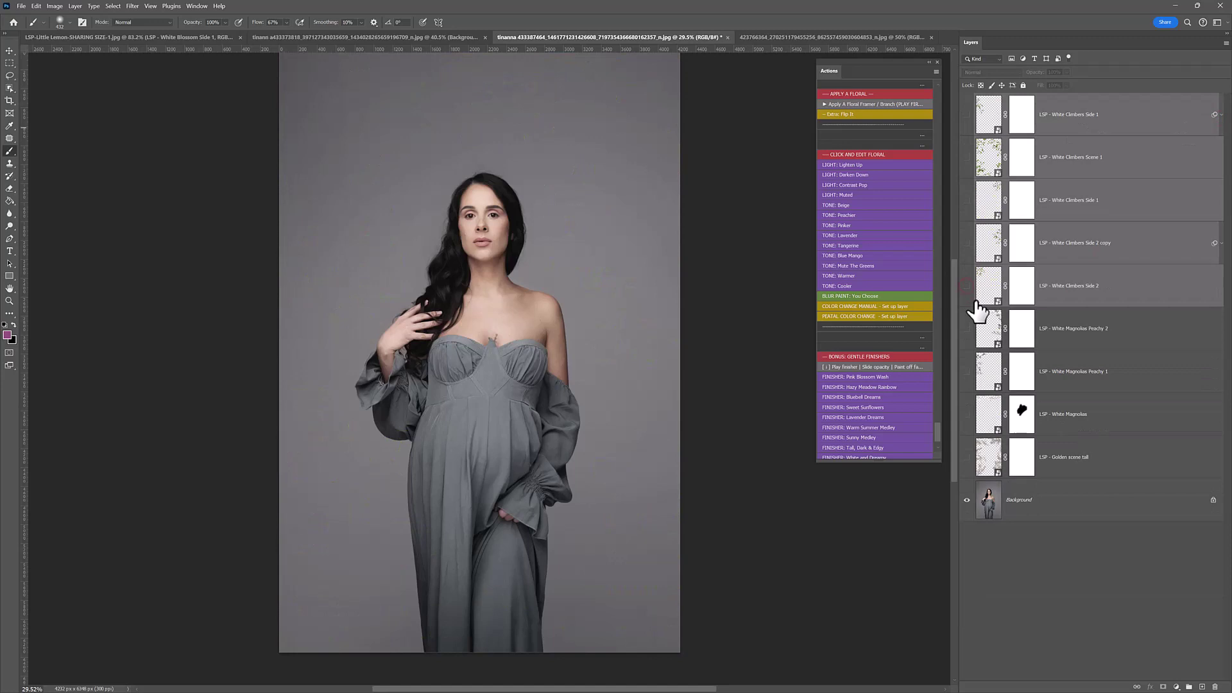
pyautogui.moveTo(967, 331)
pyautogui.mouseDown()
pyautogui.moveTo(970, 430)
pyautogui.moveTo(967, 328)
pyautogui.mouseUp()
pyautogui.moveTo(967, 412); pyautogui.dragTo(970, 449)
pyautogui.click(967, 457)
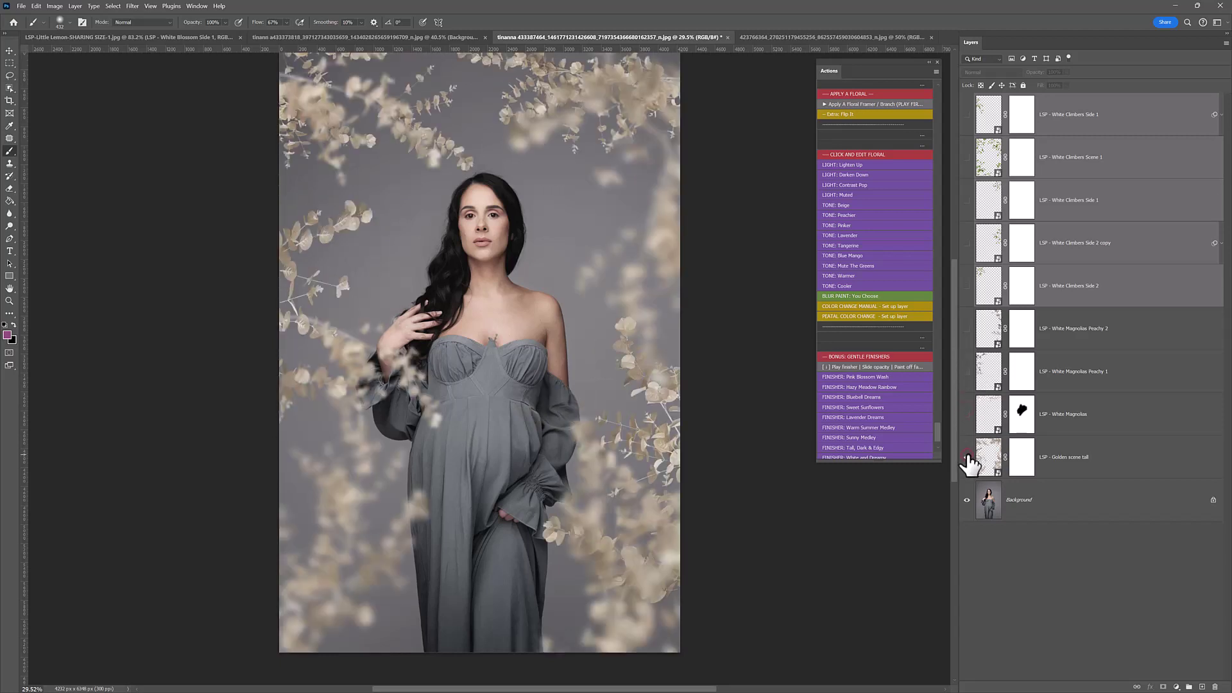
# Step: View all climber, magnolia and golden overlays together on the portrait, and hide every one of them again
pyautogui.moveTo(967, 458); pyautogui.dragTo(970, 207)
pyautogui.moveTo(967, 118); pyautogui.dragTo(971, 206)
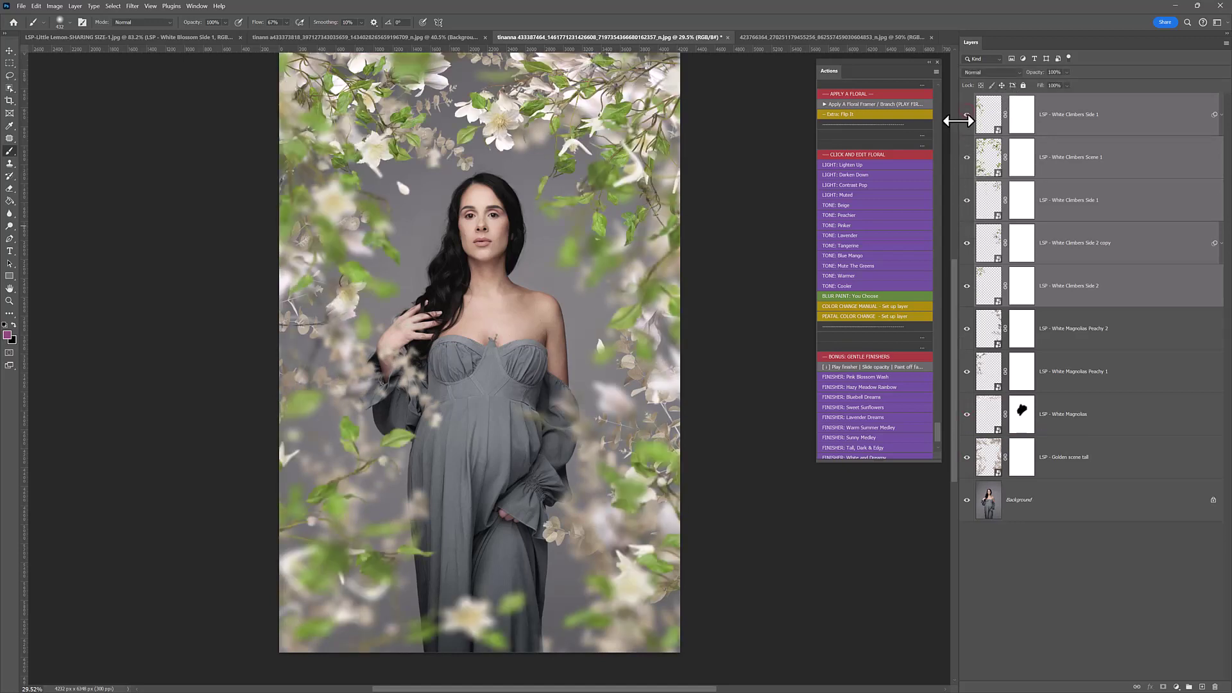
pyautogui.moveTo(966, 118); pyautogui.dragTo(972, 340)
pyautogui.click(967, 456)
pyautogui.moveTo(967, 414); pyautogui.dragTo(967, 330)
# Step: Preview the climber, magnolia and golden overlay sets one at a time on the portrait, hiding each after viewing
pyautogui.moveTo(966, 288); pyautogui.dragTo(985, 135)
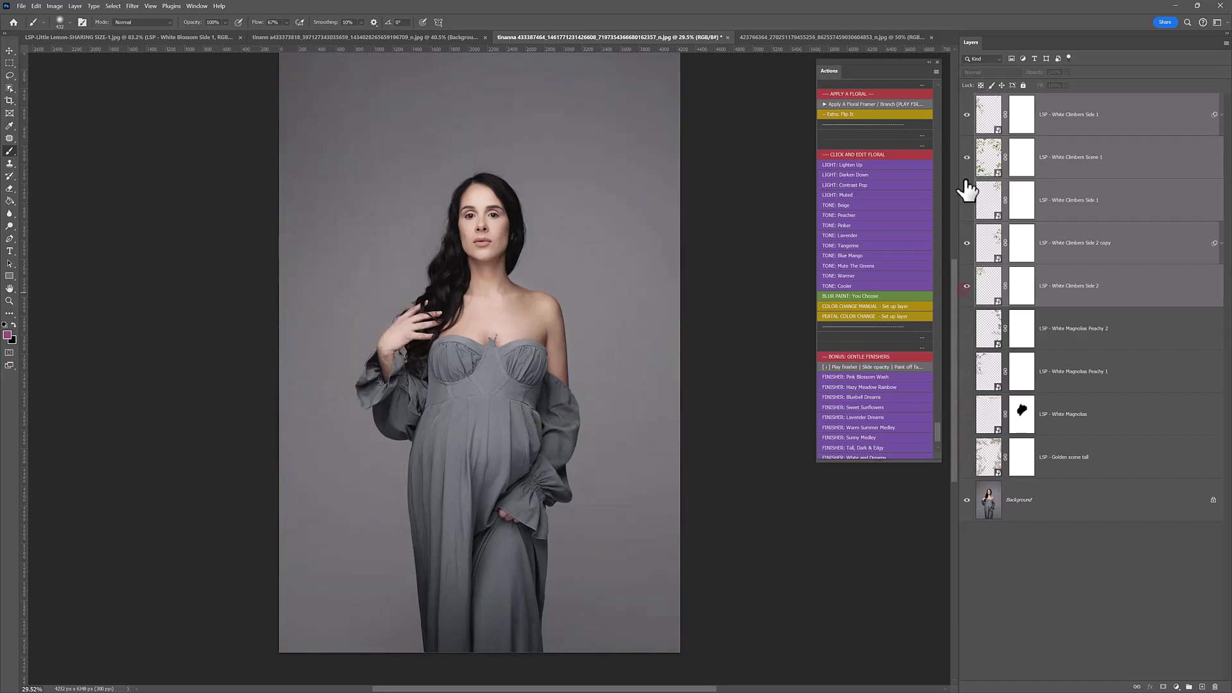
pyautogui.moveTo(967, 285); pyautogui.dragTo(967, 243)
pyautogui.moveTo(967, 413); pyautogui.dragTo(967, 328)
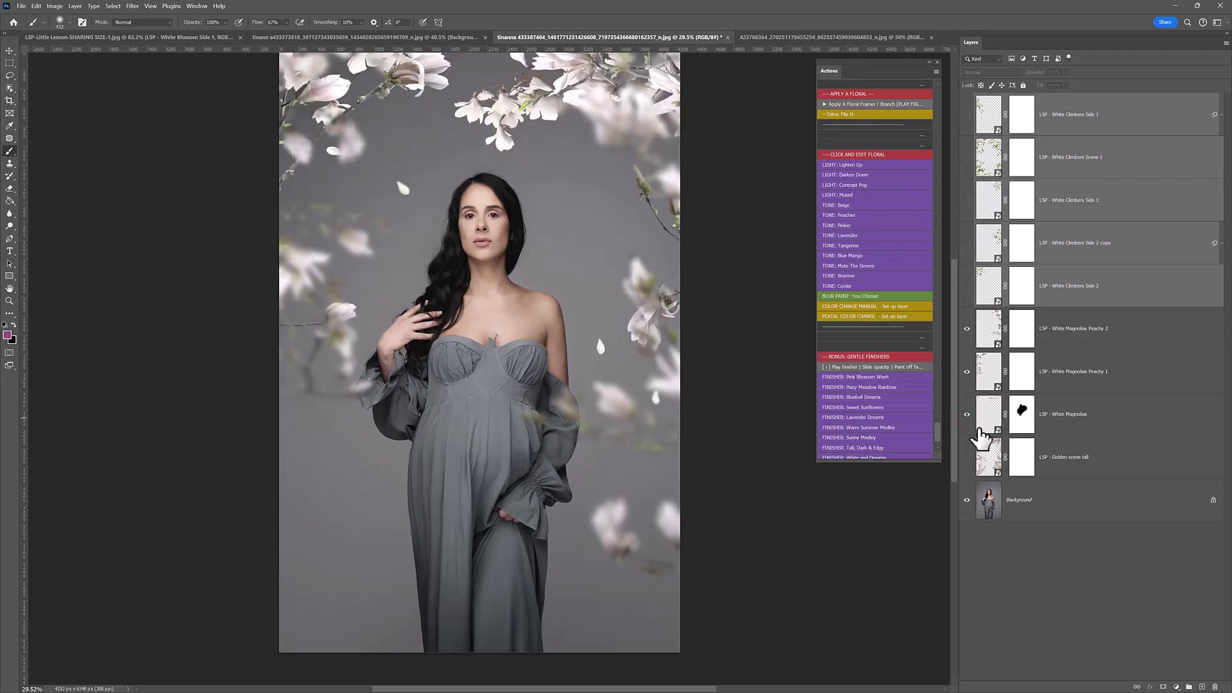
pyautogui.moveTo(967, 414); pyautogui.dragTo(967, 328)
pyautogui.click(966, 457)
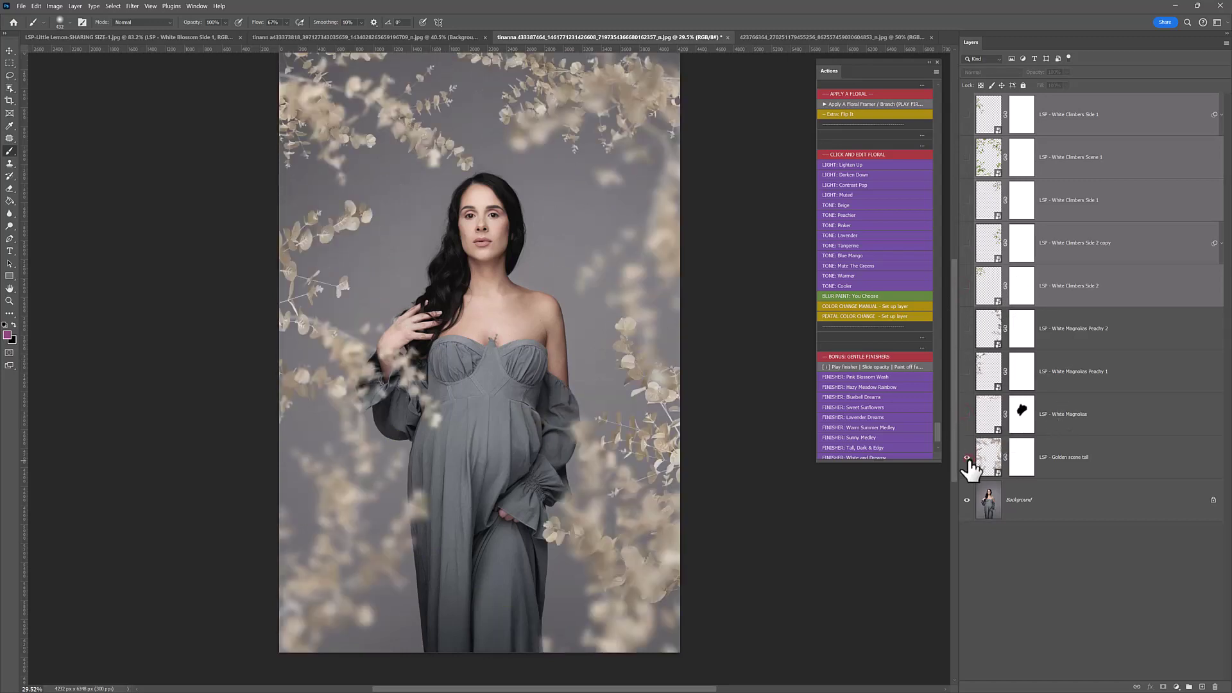
pyautogui.click(967, 458)
# Step: Select the Background layer and show only the LSP - Golden scene tall overlay above it
pyautogui.click(1103, 503)
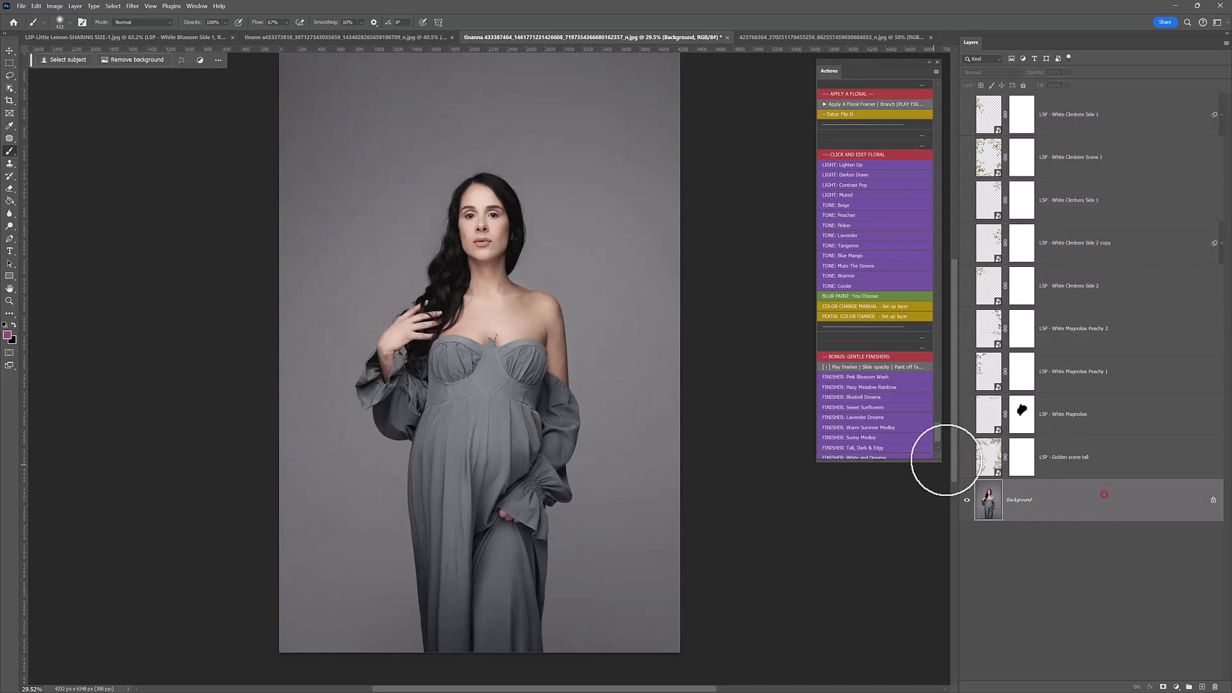
pyautogui.click(966, 457)
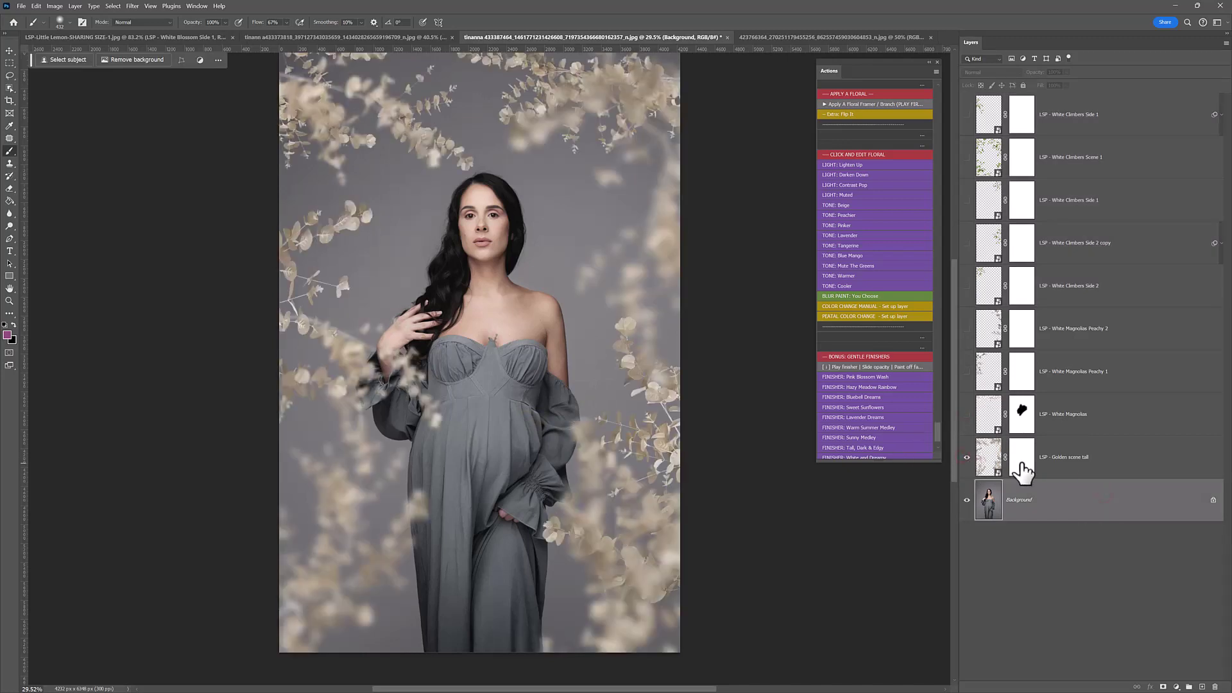